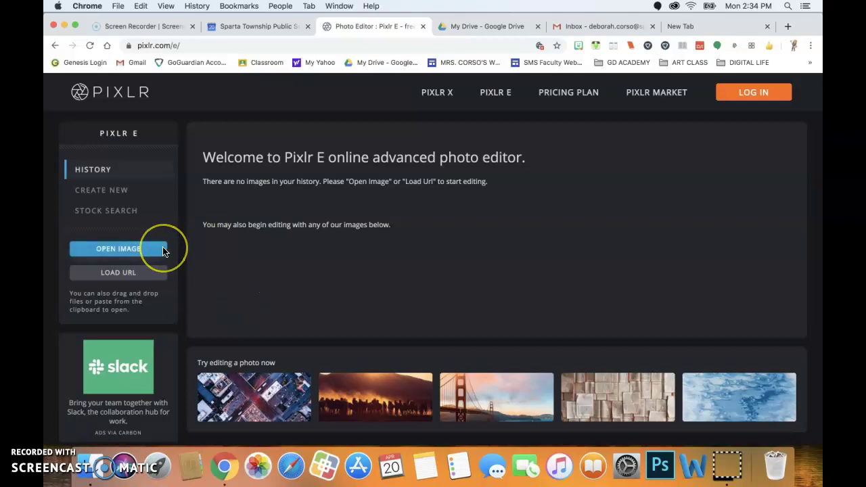
- Open the portrait JPG from the Graphic Design folder at its original 2560 x 1440 size
{"action": "left_click", "coordinate": [120, 249]}
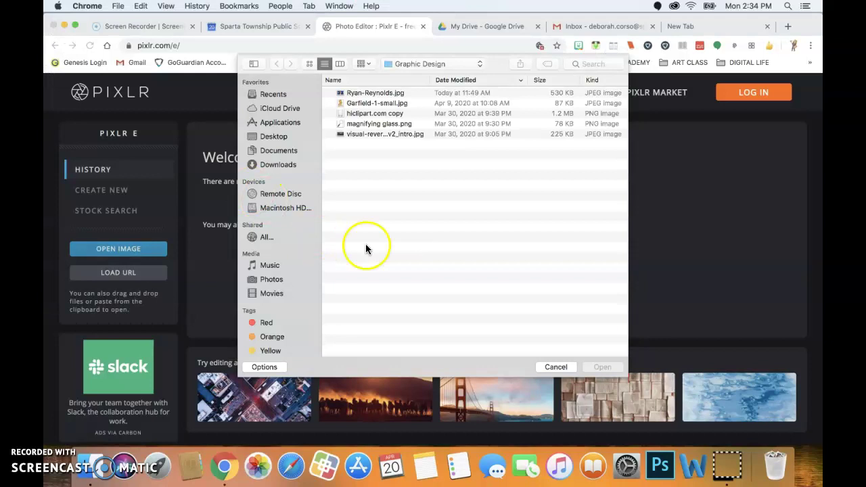
{"action": "left_click", "coordinate": [370, 94]}
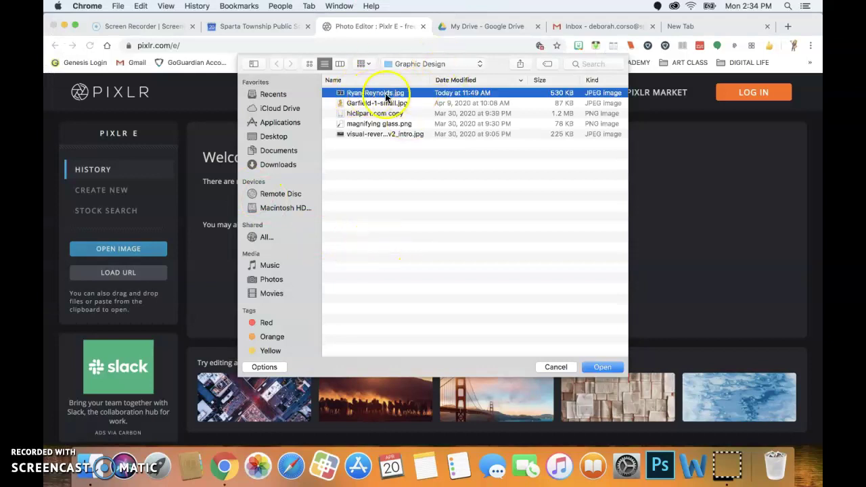
{"action": "left_click", "coordinate": [602, 367]}
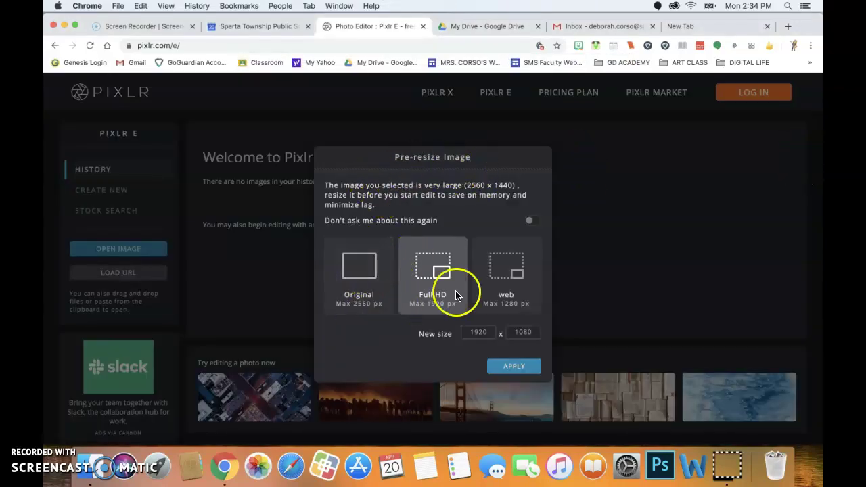
{"action": "left_click", "coordinate": [361, 277]}
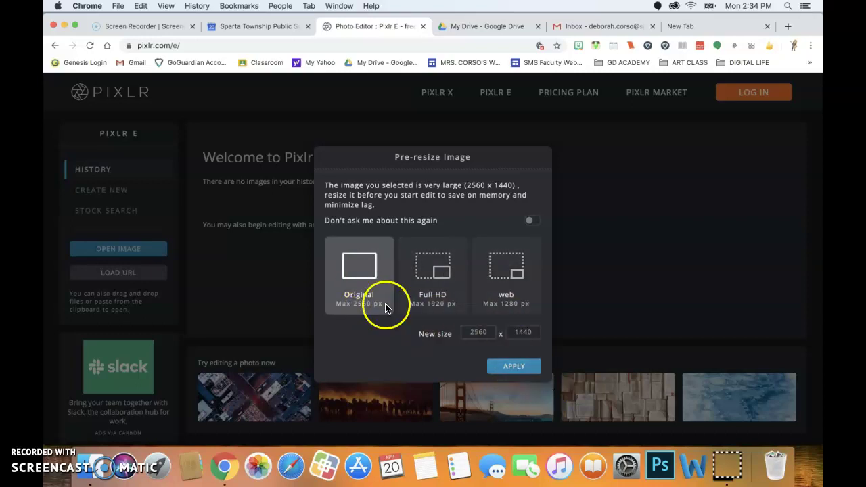
{"action": "left_click", "coordinate": [514, 367]}
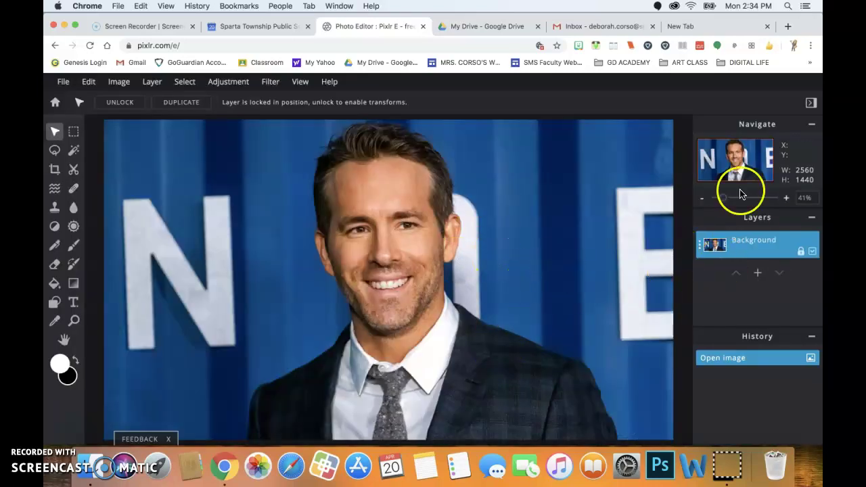
{"action": "mouse_move", "coordinate": [726, 199]}
{"action": "left_mouse_down"}
{"action": "mouse_move", "coordinate": [745, 199]}
{"action": "mouse_move", "coordinate": [722, 207]}
{"action": "left_mouse_up"}
{"action": "left_click", "coordinate": [254, 50]}
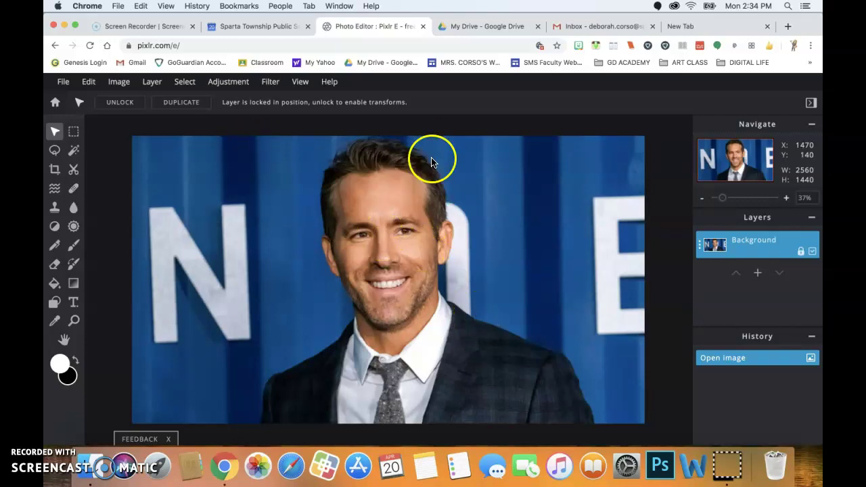
- Set the Crop tool to an exact size of 2400 x 3000 pixels
{"action": "left_click", "coordinate": [54, 170]}
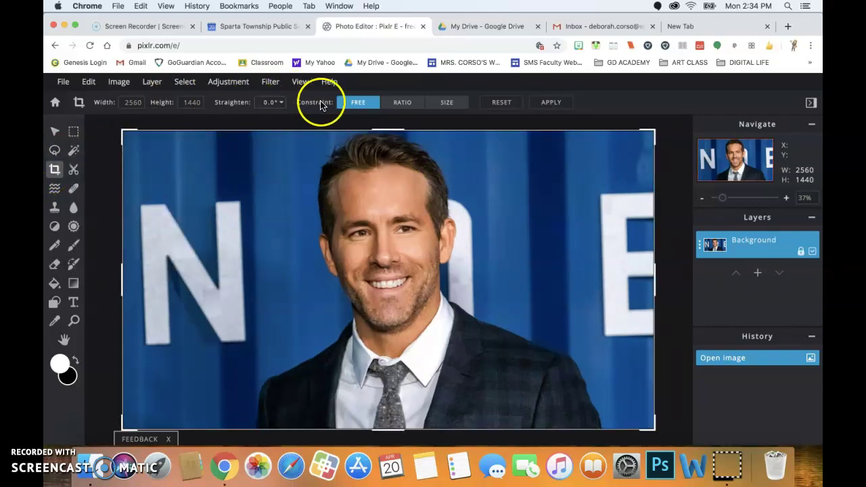
{"action": "left_click", "coordinate": [446, 104]}
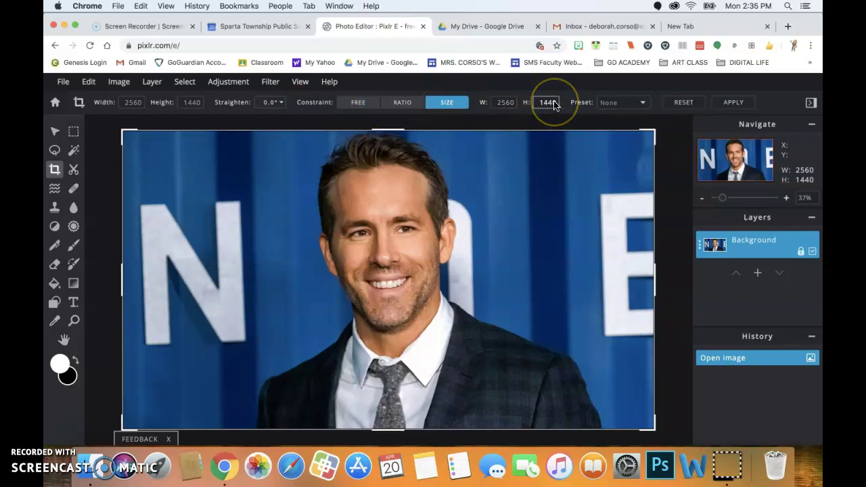
{"action": "left_click", "coordinate": [493, 102]}
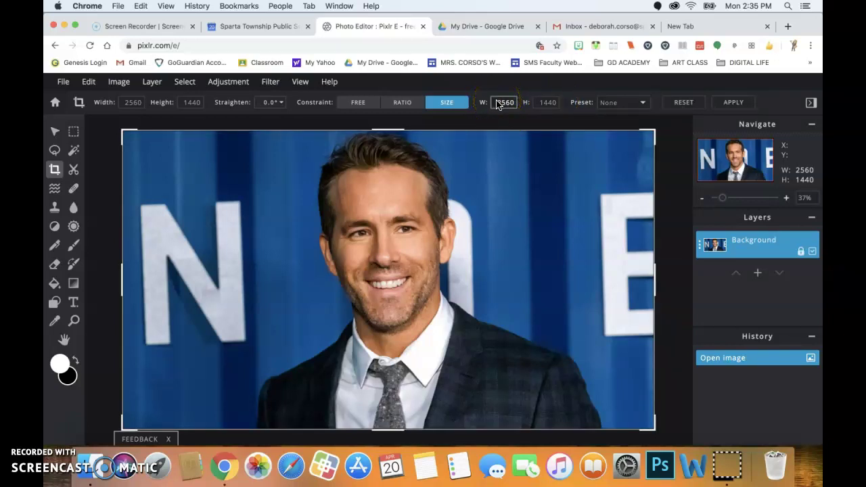
{"action": "double_click", "coordinate": [518, 103]}
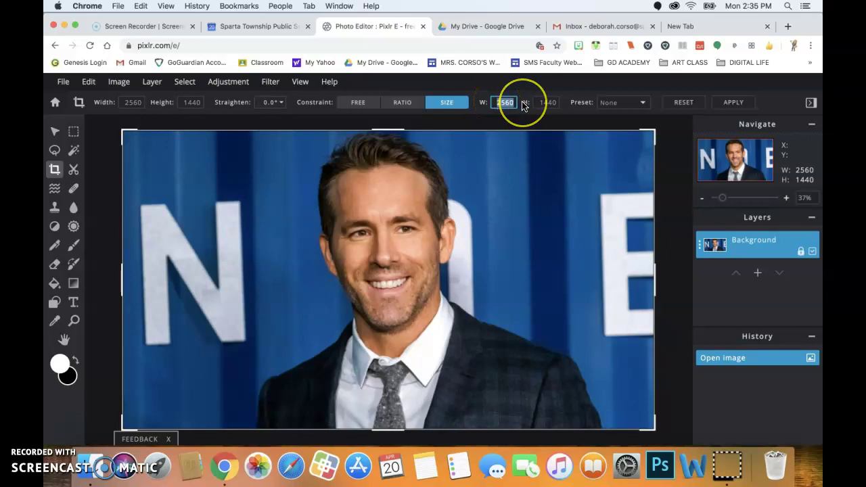
{"action": "type", "text": "24"}
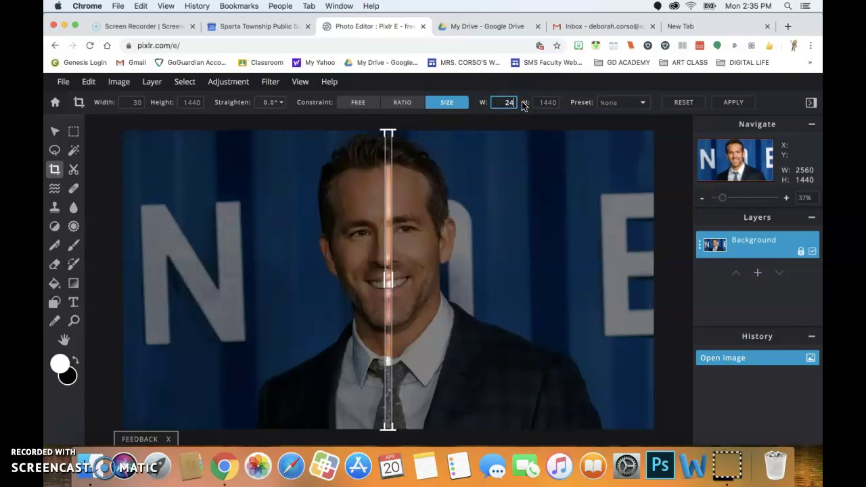
{"action": "type", "text": "00"}
{"action": "left_click", "coordinate": [545, 102]}
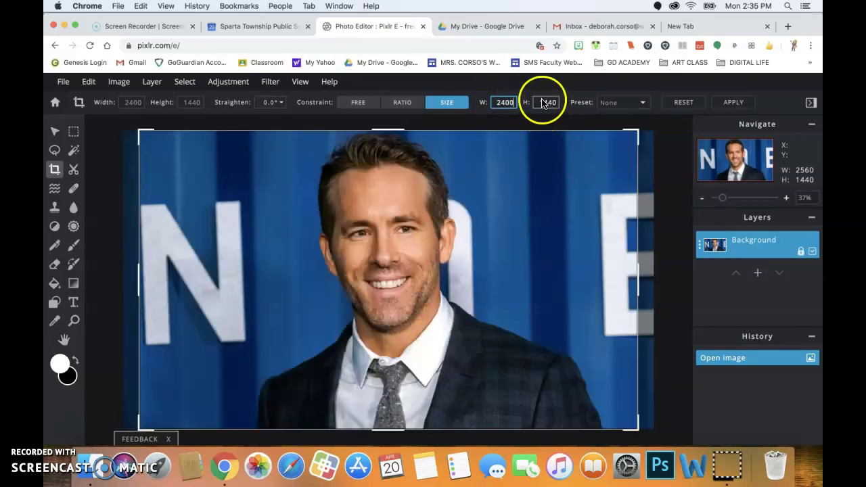
{"action": "double_click", "coordinate": [545, 103]}
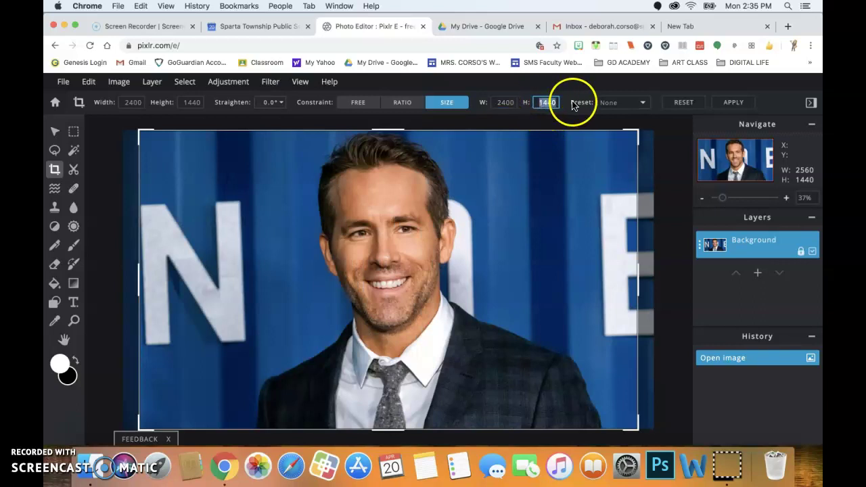
{"action": "type", "text": "30"}
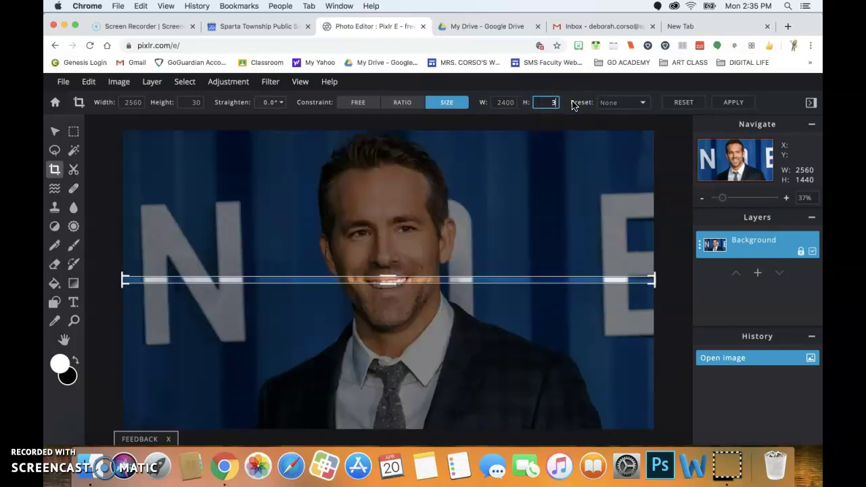
{"action": "type", "text": "000"}
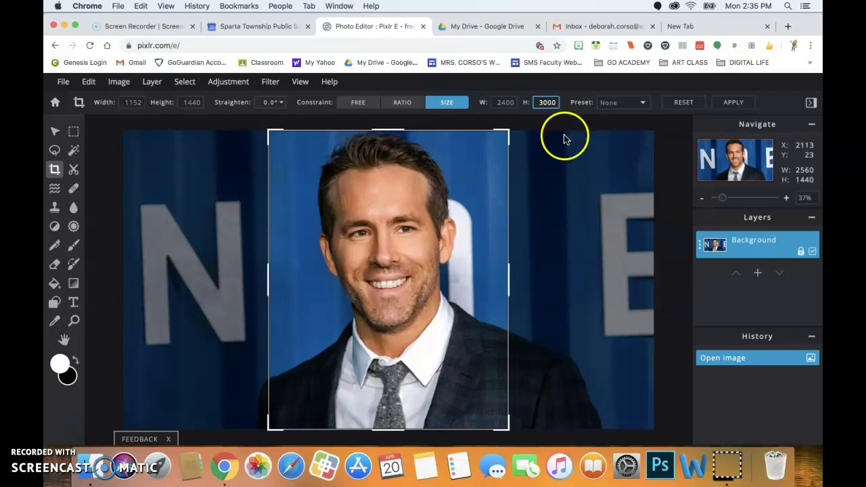
- Fit the crop frame around the face and shoulders and apply the crop
{"action": "left_click_drag", "start_coordinate": [269, 428], "coordinate": [284, 385]}
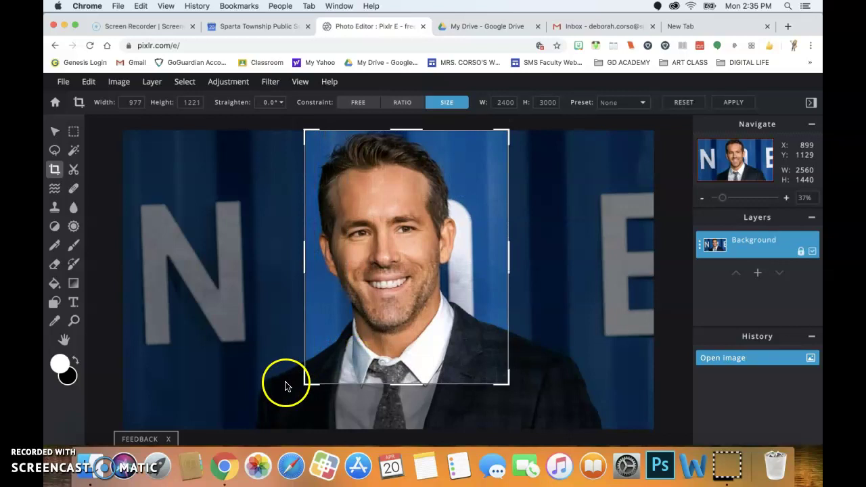
{"action": "left_click_drag", "start_coordinate": [409, 295], "coordinate": [383, 294]}
{"action": "left_click_drag", "start_coordinate": [481, 382], "coordinate": [489, 361]}
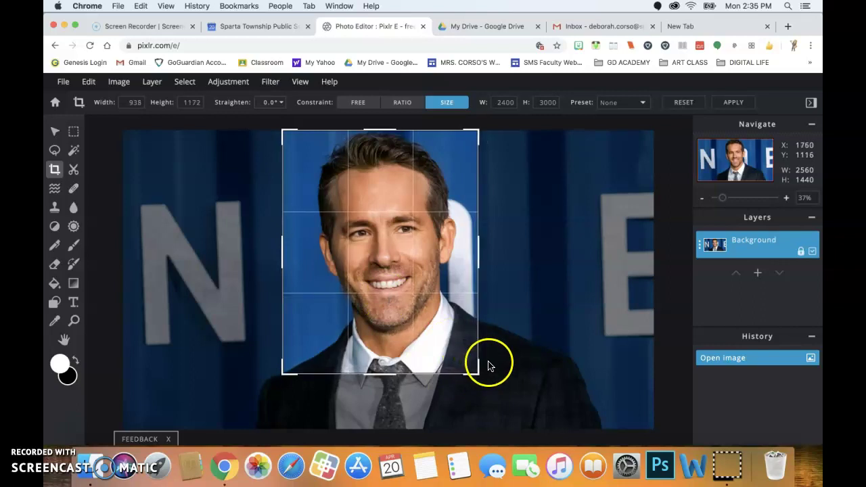
{"action": "left_click_drag", "start_coordinate": [470, 319], "coordinate": [422, 276]}
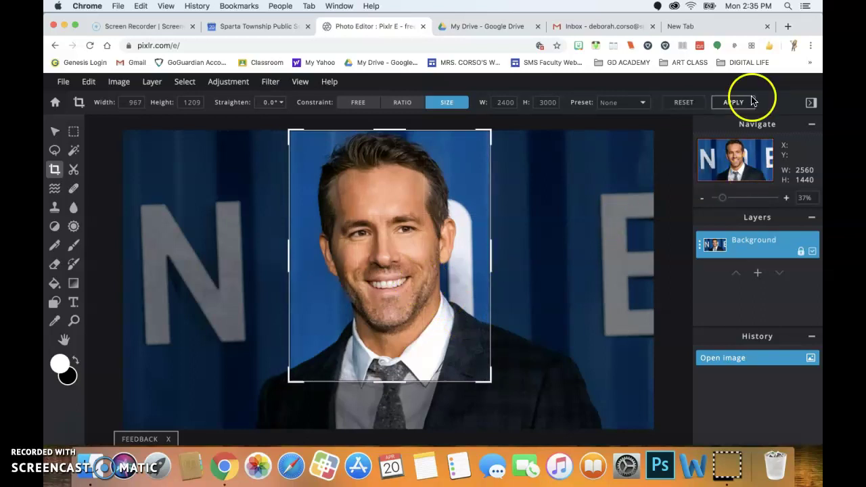
{"action": "left_click", "coordinate": [730, 103]}
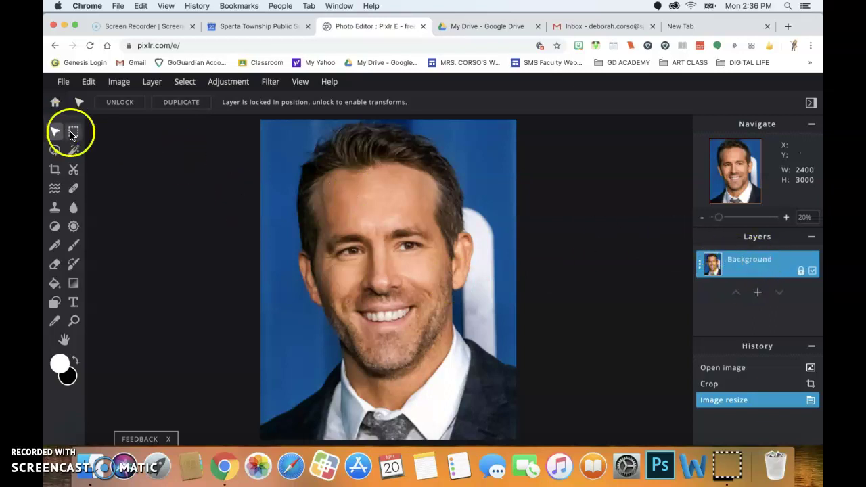
- Draw a rectangular marquee around the right eye and upper cheek
{"action": "left_click", "coordinate": [73, 131]}
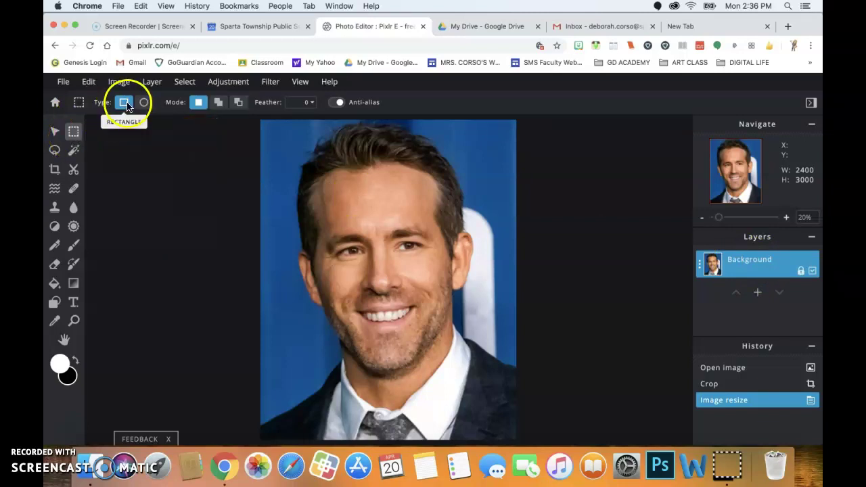
{"action": "left_click", "coordinate": [352, 209]}
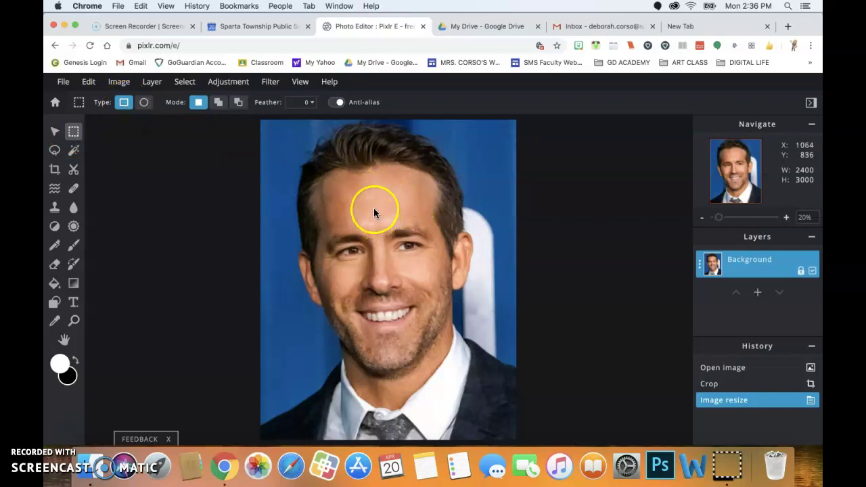
{"action": "left_click_drag", "start_coordinate": [373, 208], "coordinate": [448, 275]}
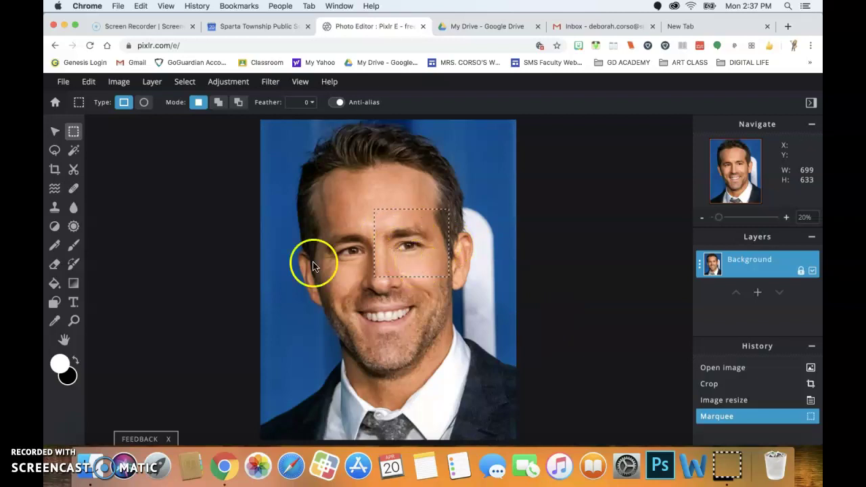
- Copy the selected eye area and paste it as a new layer
{"action": "left_click", "coordinate": [90, 81]}
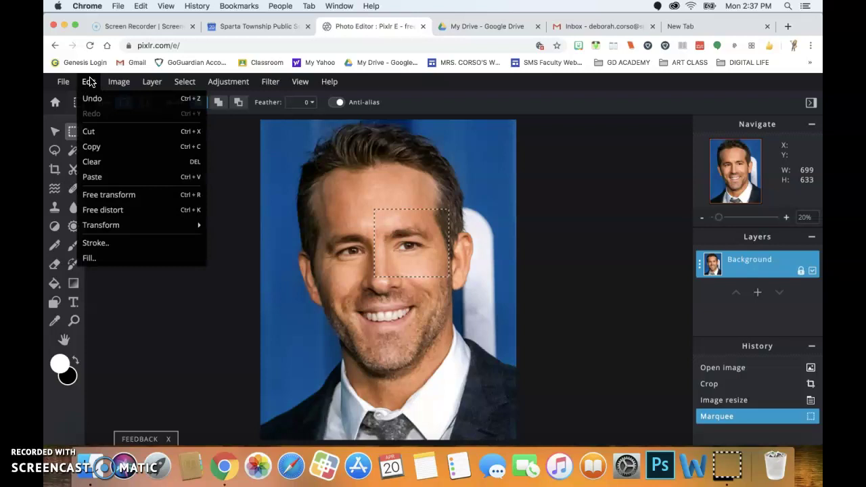
{"action": "left_click", "coordinate": [107, 146]}
{"action": "left_click", "coordinate": [89, 82]}
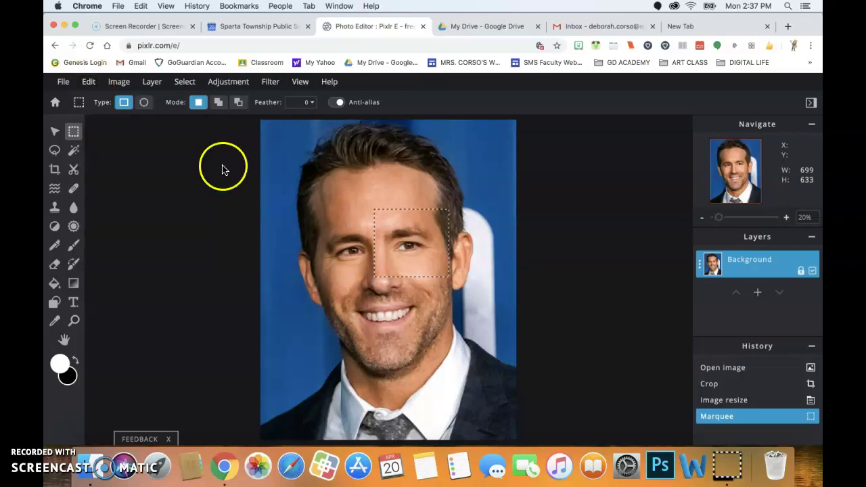
{"action": "left_click", "coordinate": [89, 82]}
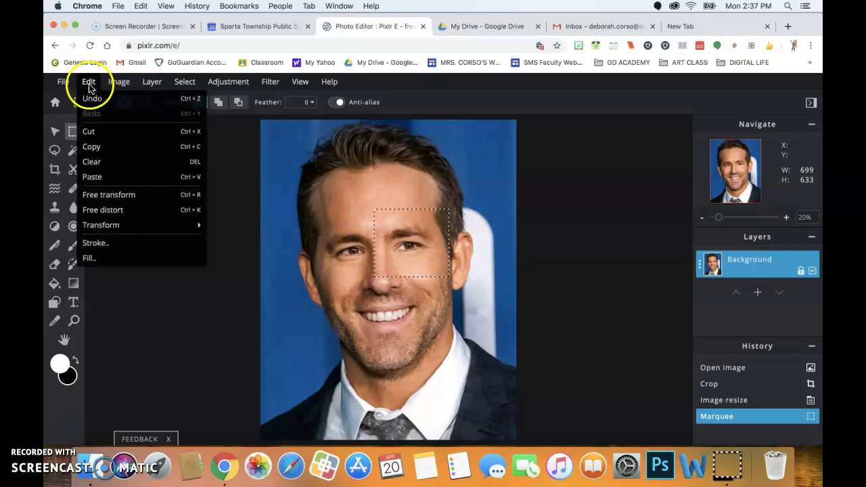
{"action": "left_click", "coordinate": [111, 179]}
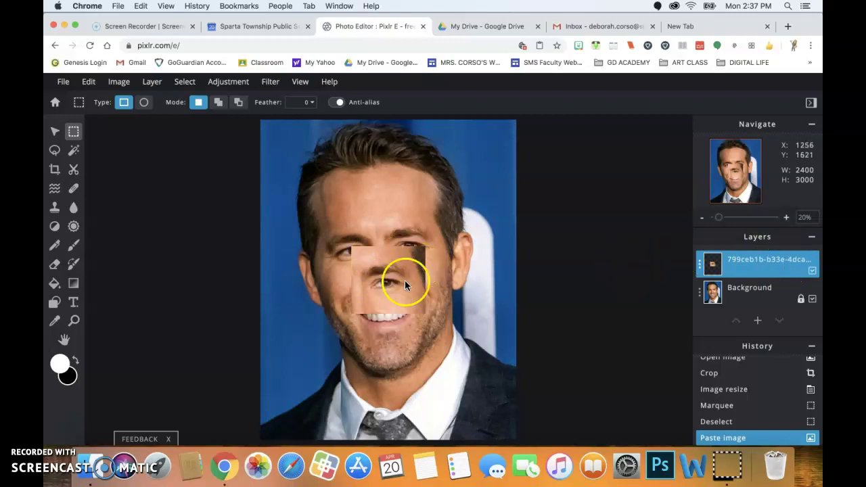
- Move the pasted eye patch up and right onto the face's right eye
{"action": "mouse_move", "coordinate": [401, 283]}
{"action": "left_mouse_down"}
{"action": "mouse_move", "coordinate": [412, 286]}
{"action": "mouse_move", "coordinate": [396, 272]}
{"action": "mouse_move", "coordinate": [407, 292]}
{"action": "left_mouse_up"}
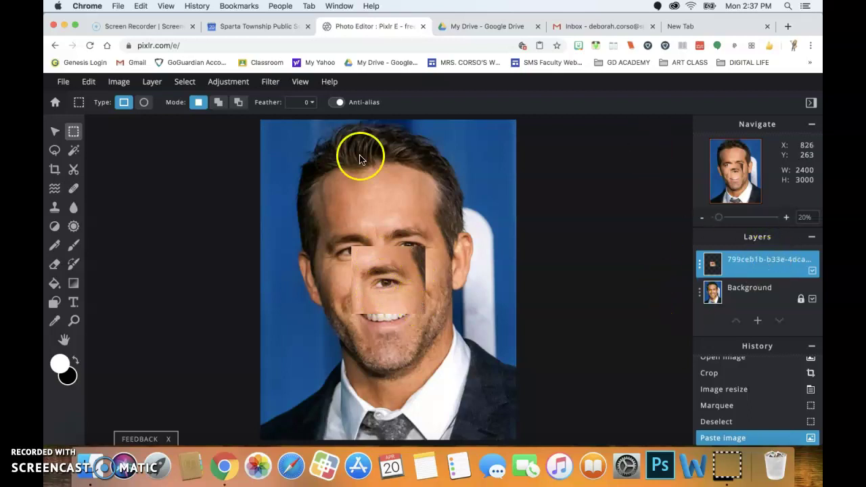
{"action": "left_click", "coordinate": [54, 133]}
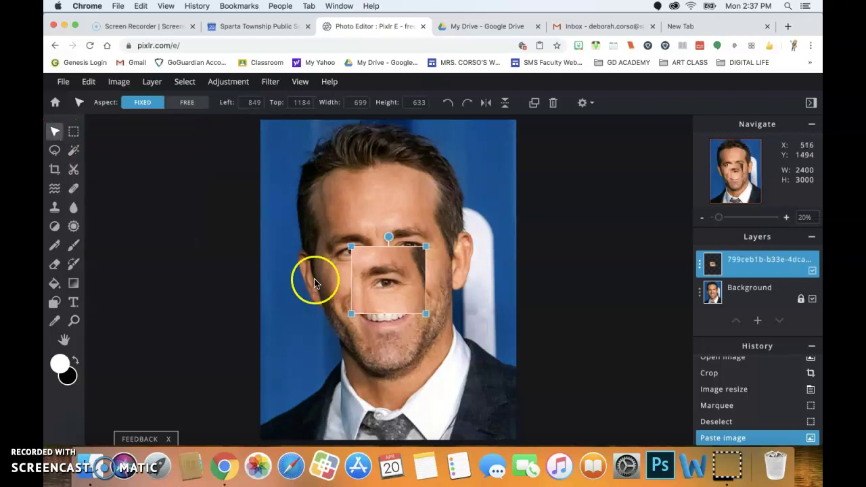
{"action": "left_click_drag", "start_coordinate": [381, 277], "coordinate": [418, 247]}
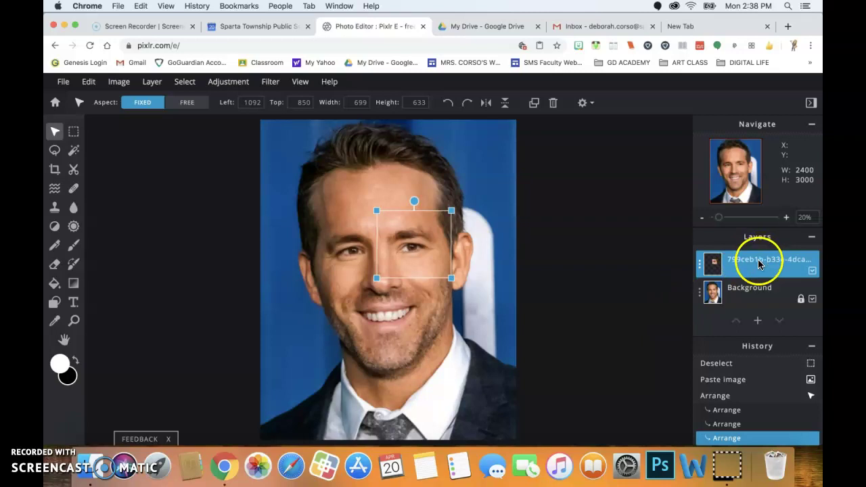
- Apply the ARTZY Darkstreet effect to the eye patch at strength 50
{"action": "left_click", "coordinate": [269, 84]}
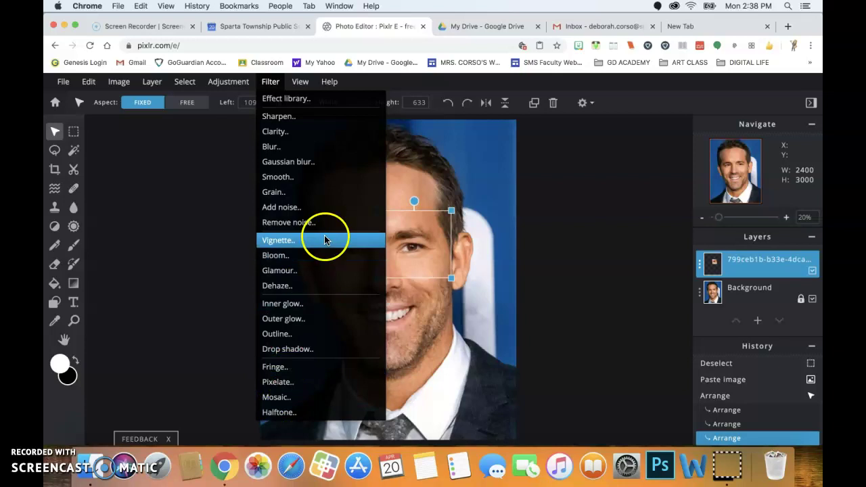
{"action": "left_click", "coordinate": [267, 100]}
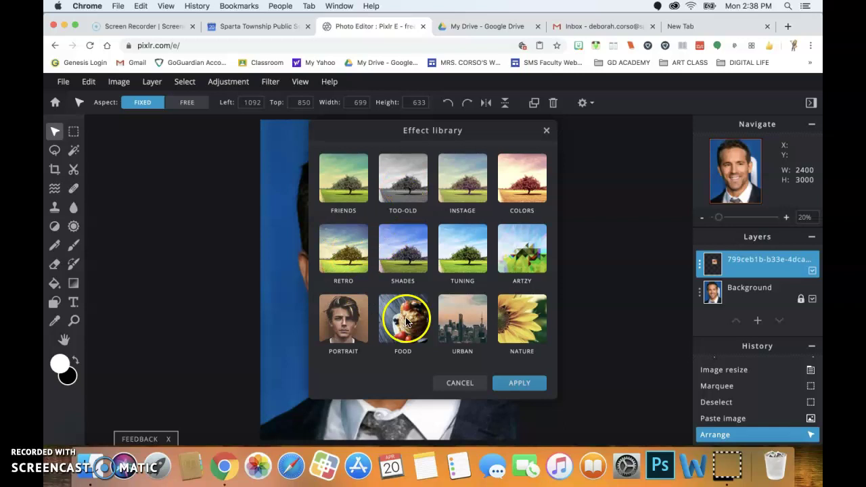
{"action": "left_click", "coordinate": [521, 252]}
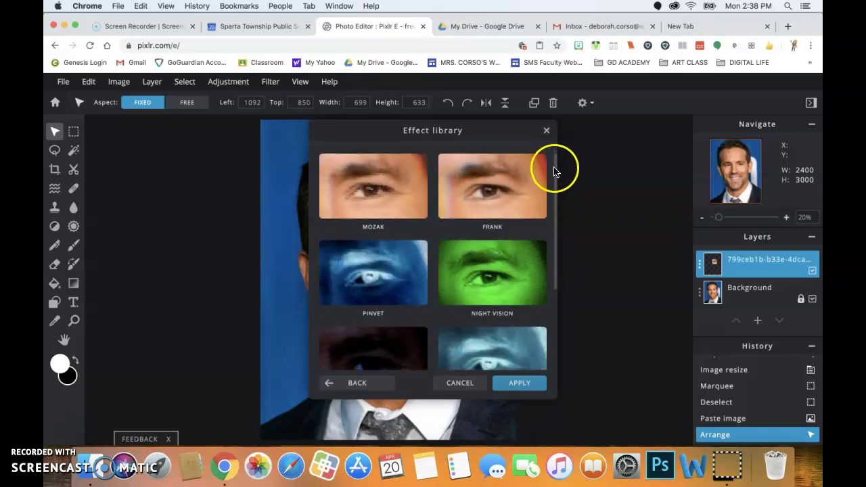
{"action": "left_click_drag", "start_coordinate": [556, 170], "coordinate": [560, 280]}
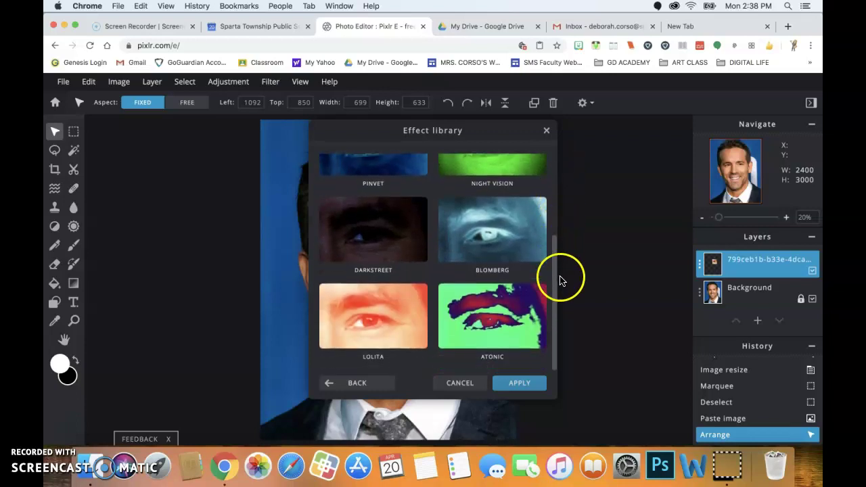
{"action": "left_click", "coordinate": [375, 245]}
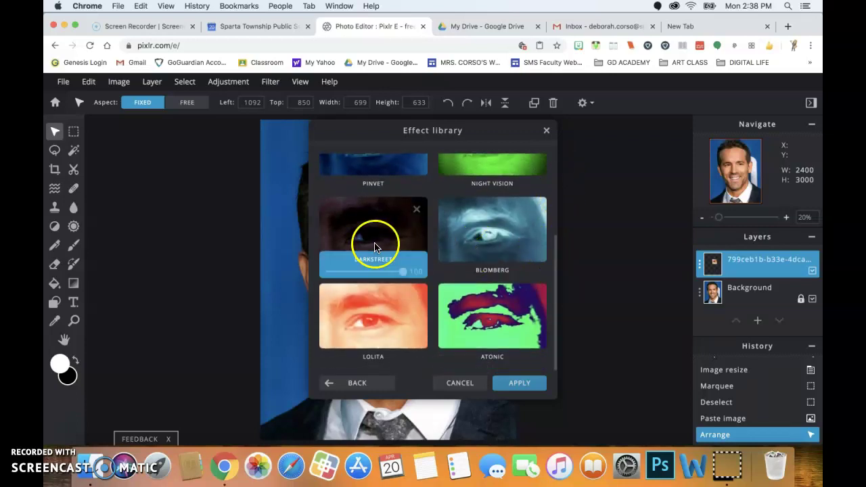
{"action": "mouse_move", "coordinate": [401, 272]}
{"action": "left_mouse_down"}
{"action": "mouse_move", "coordinate": [335, 271]}
{"action": "mouse_move", "coordinate": [414, 272]}
{"action": "mouse_move", "coordinate": [409, 282]}
{"action": "left_mouse_up"}
{"action": "left_click", "coordinate": [519, 384]}
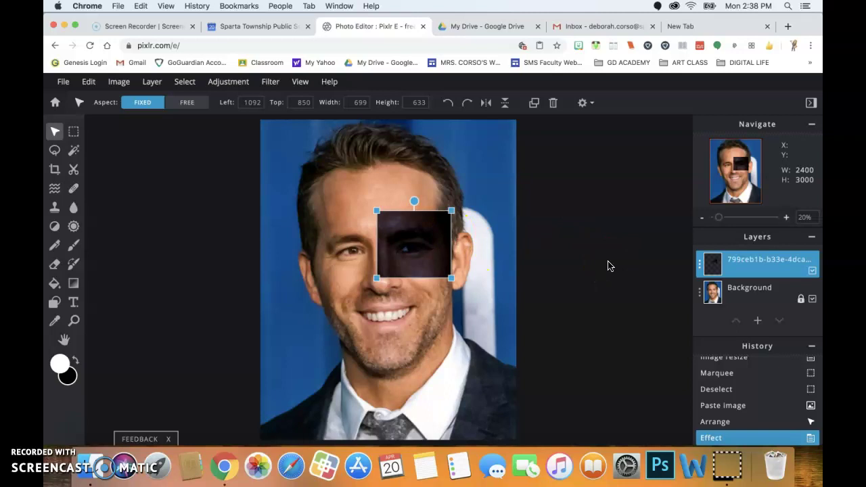
- Select the Background layer in the Layers panel
{"action": "left_click_drag", "start_coordinate": [707, 265], "coordinate": [754, 292]}
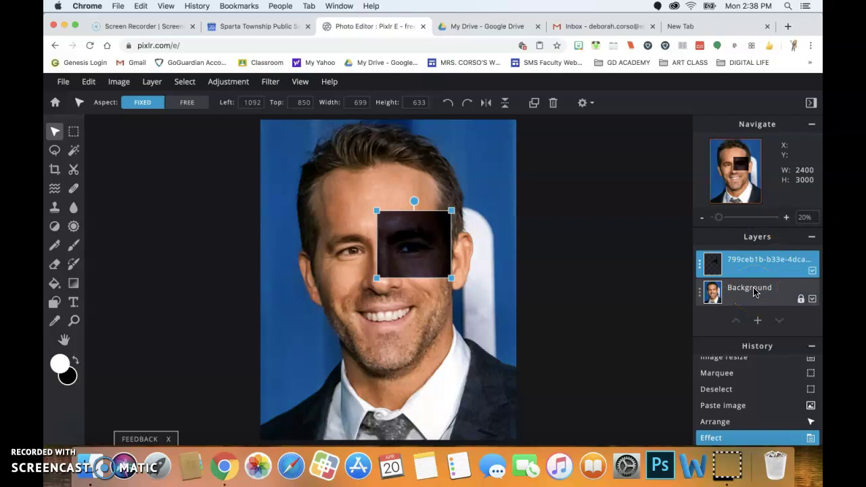
{"action": "left_click", "coordinate": [699, 214]}
{"action": "left_click_drag", "start_coordinate": [744, 283], "coordinate": [315, 196]}
- Copy a tall rectangle of the face's left side to a new layer and place it over the left eye
{"action": "left_click", "coordinate": [73, 131]}
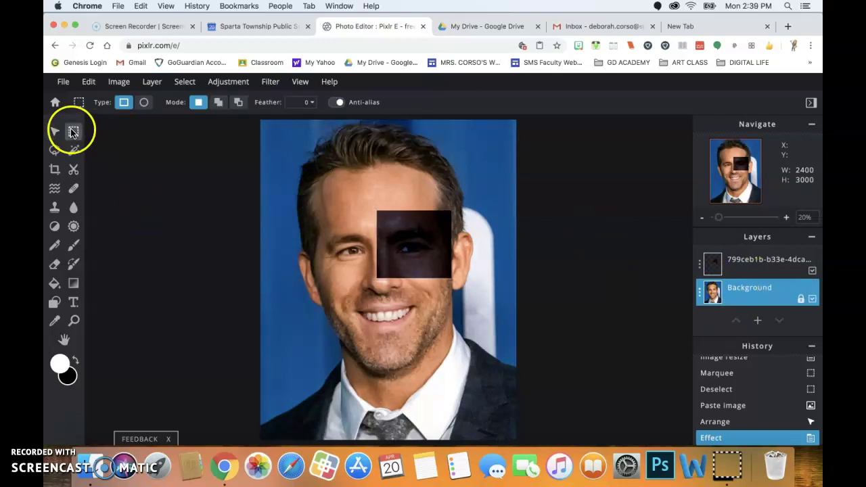
{"action": "left_click_drag", "start_coordinate": [307, 176], "coordinate": [390, 303]}
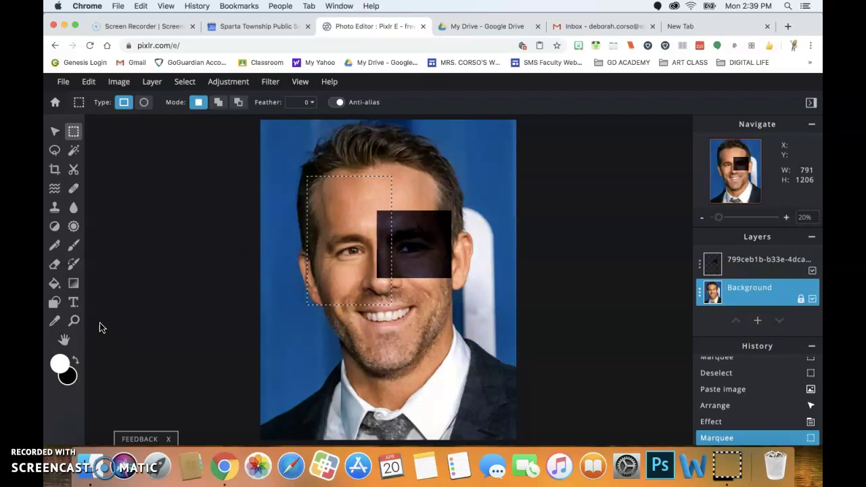
{"action": "key", "text": "super+c"}
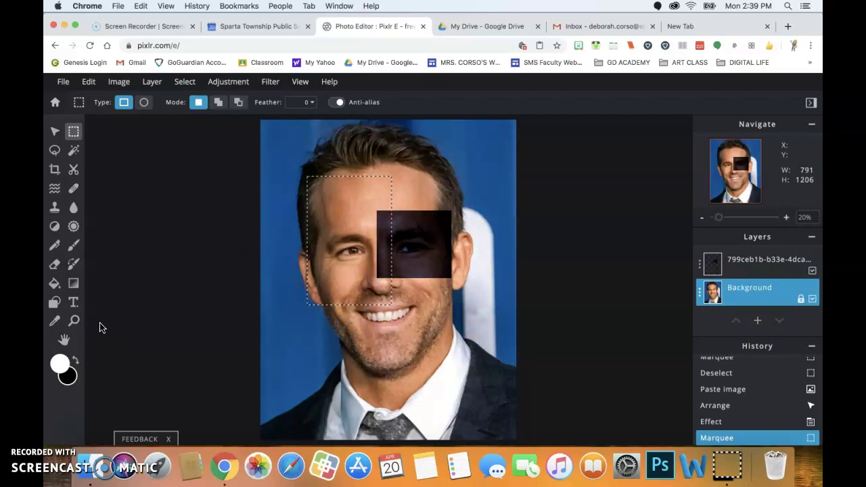
{"action": "key", "text": "super+v"}
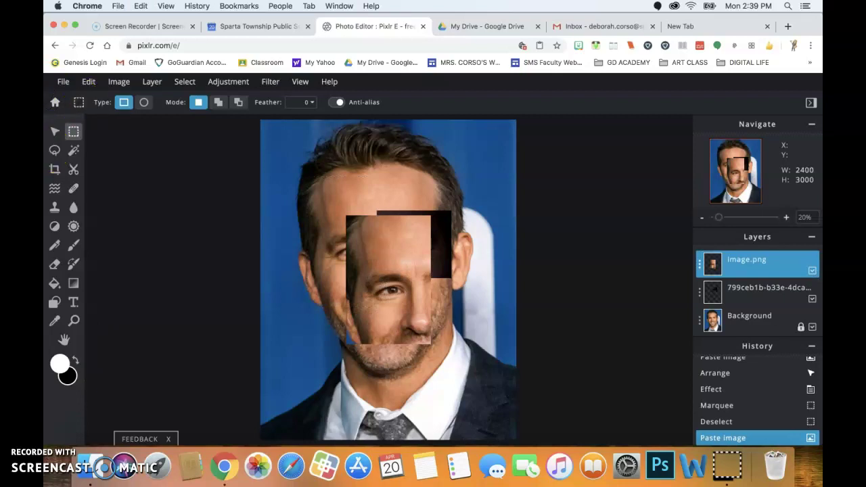
{"action": "left_click", "coordinate": [55, 131]}
{"action": "left_click_drag", "start_coordinate": [391, 277], "coordinate": [348, 236]}
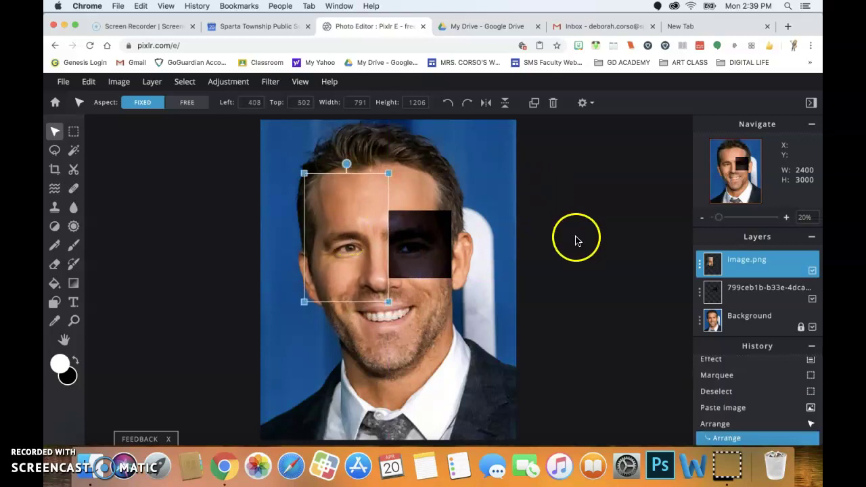
{"action": "left_click", "coordinate": [270, 81]}
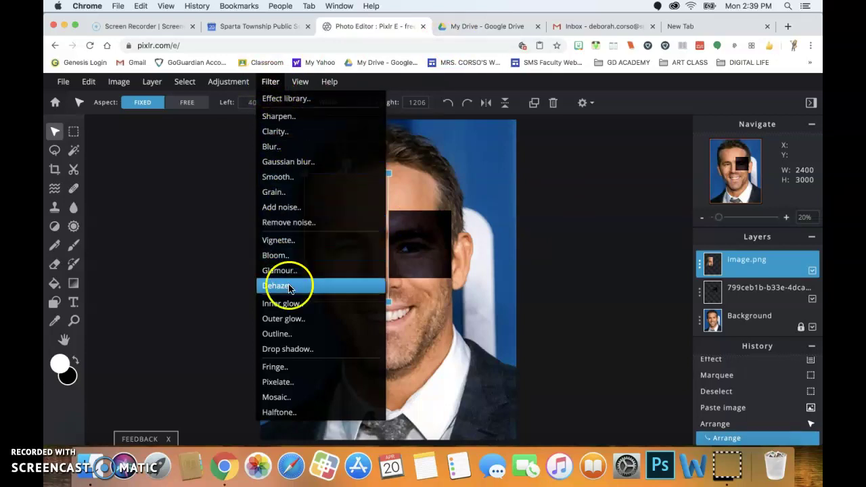
{"action": "left_click", "coordinate": [289, 320]}
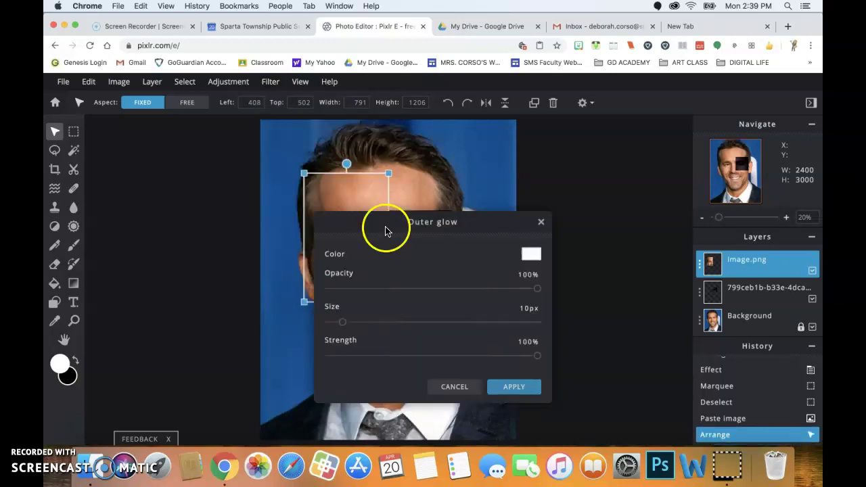
{"action": "left_click_drag", "start_coordinate": [412, 218], "coordinate": [621, 137]}
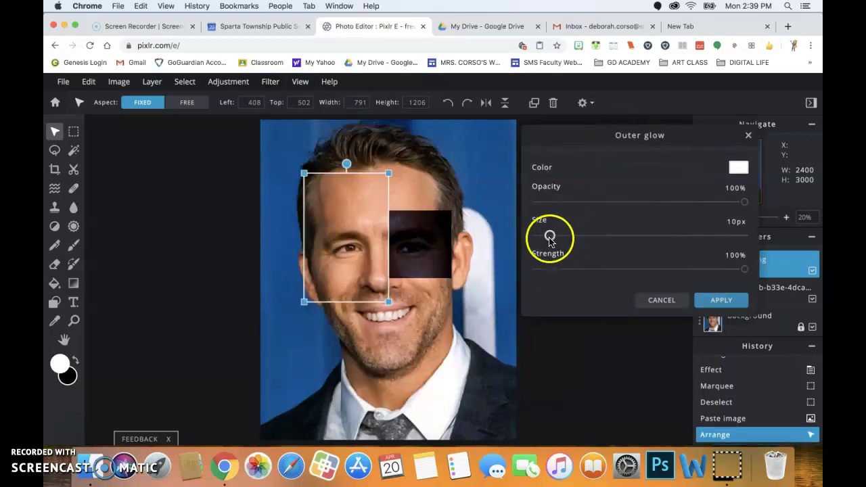
{"action": "left_click_drag", "start_coordinate": [549, 236], "coordinate": [618, 237]}
{"action": "left_click", "coordinate": [670, 236]}
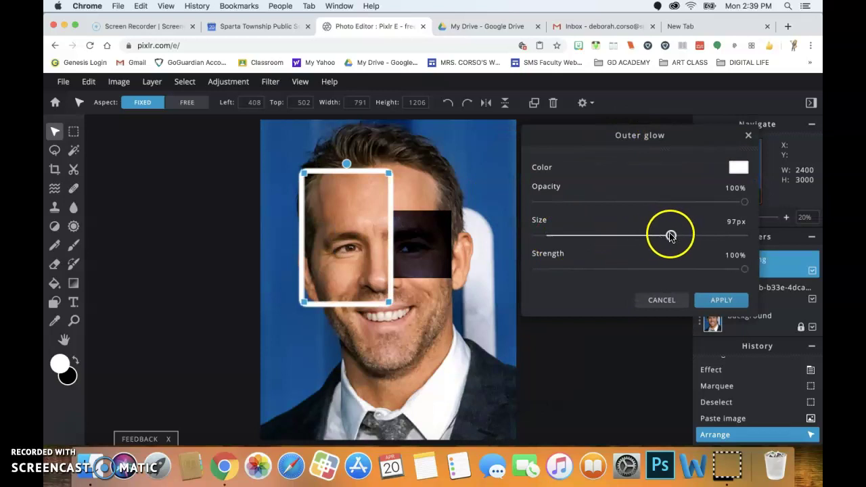
{"action": "left_click", "coordinate": [541, 236]}
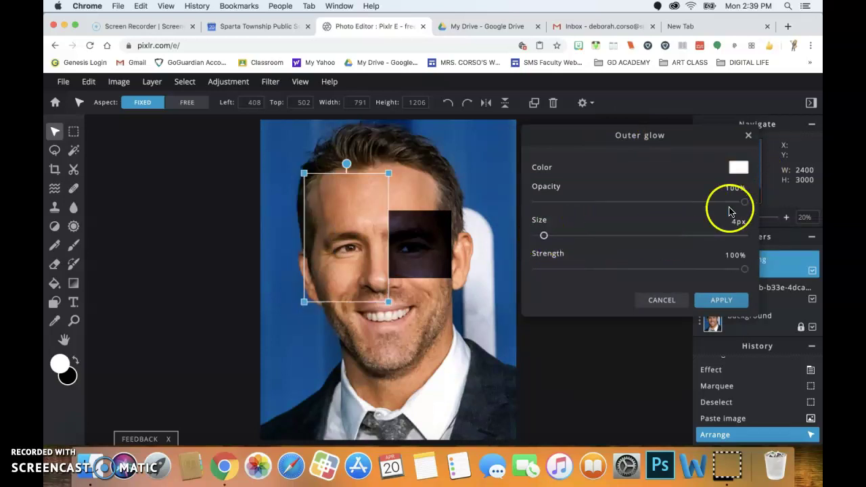
{"action": "left_click", "coordinate": [662, 299]}
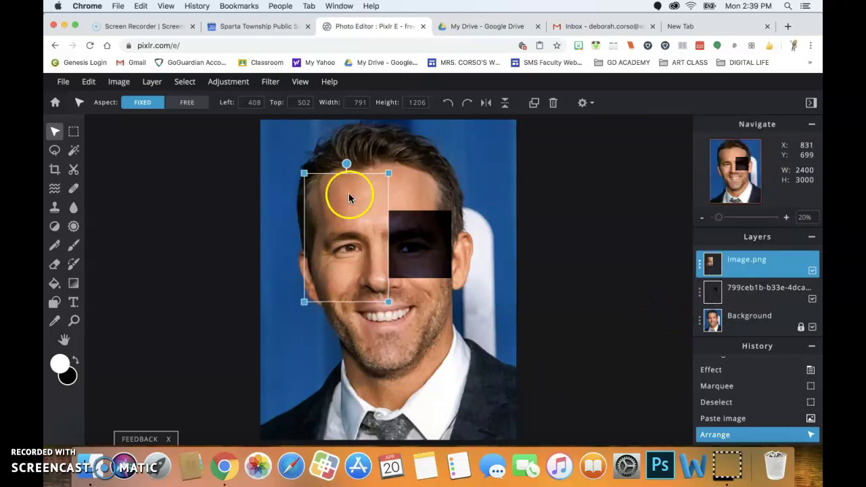
- Apply the ARTZY Mozak effect to the tall face piece over the left eye
{"action": "left_click", "coordinate": [269, 82]}
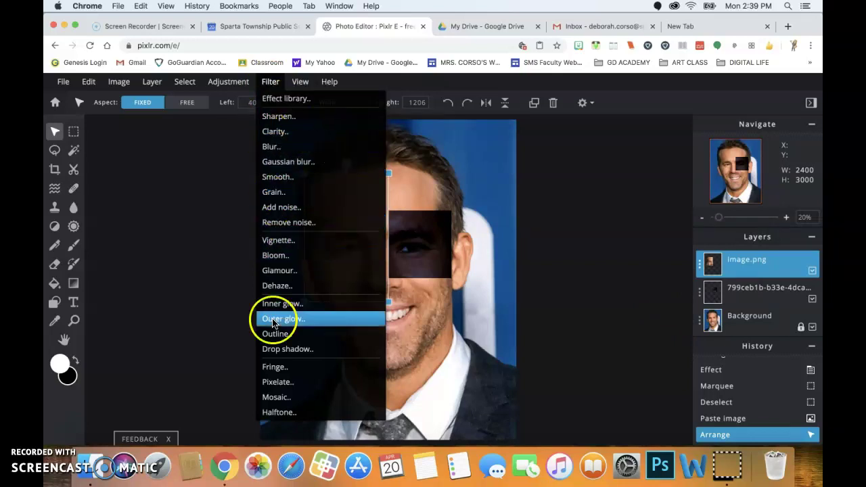
{"action": "left_click", "coordinate": [277, 100]}
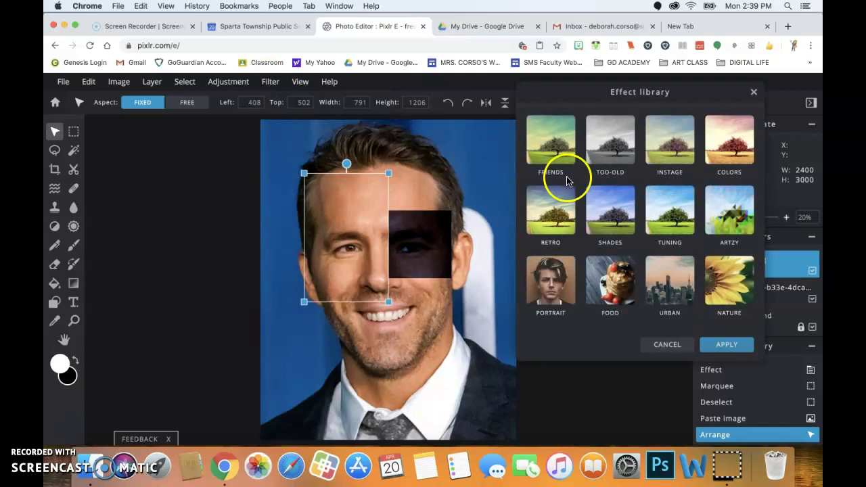
{"action": "left_click", "coordinate": [727, 234]}
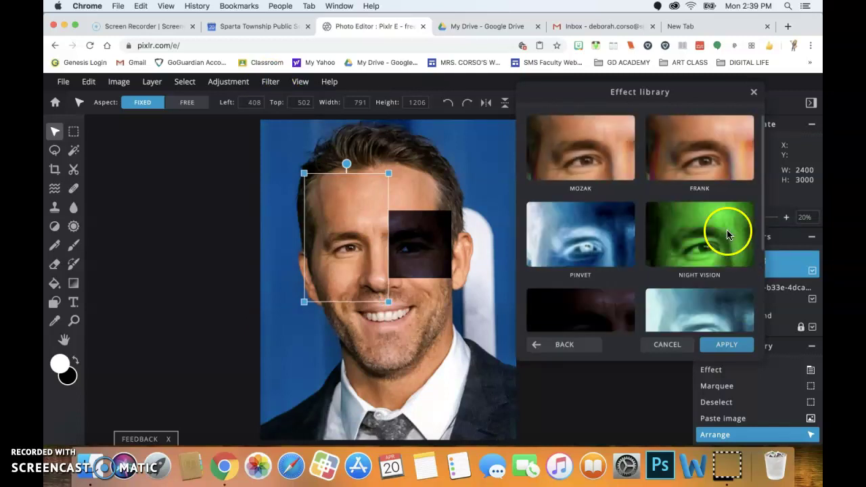
{"action": "left_click_drag", "start_coordinate": [761, 202], "coordinate": [764, 160]}
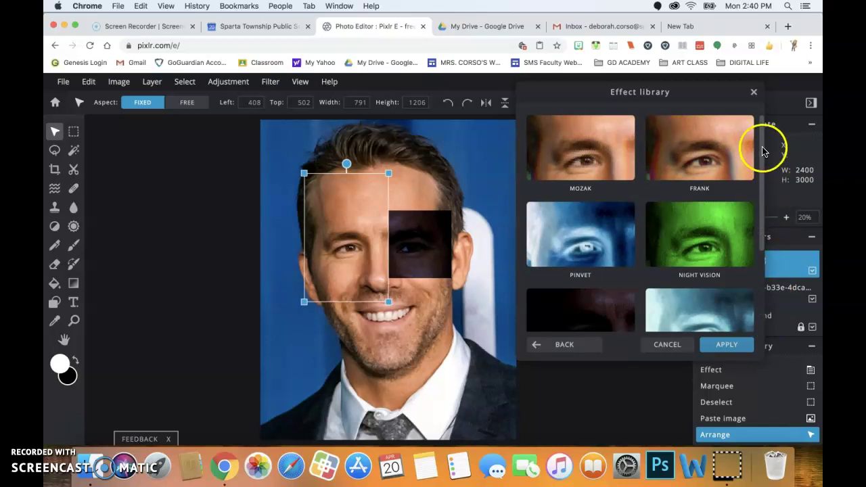
{"action": "left_click", "coordinate": [595, 136]}
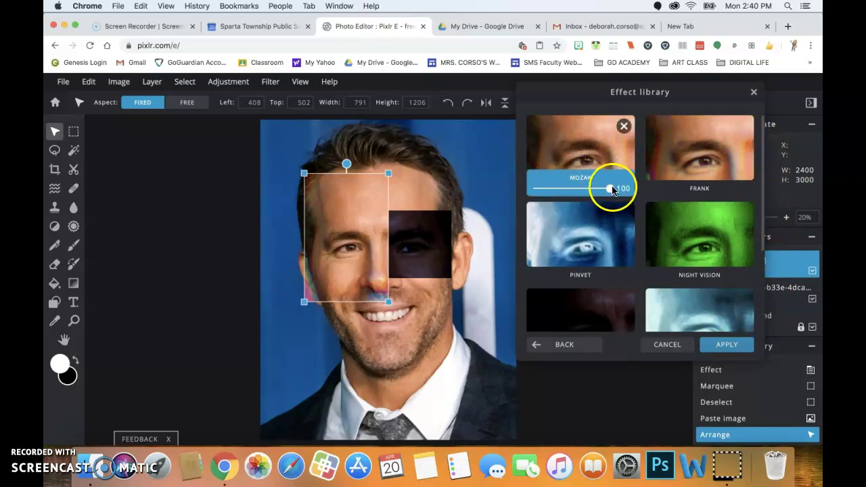
{"action": "left_click_drag", "start_coordinate": [611, 188], "coordinate": [642, 189]}
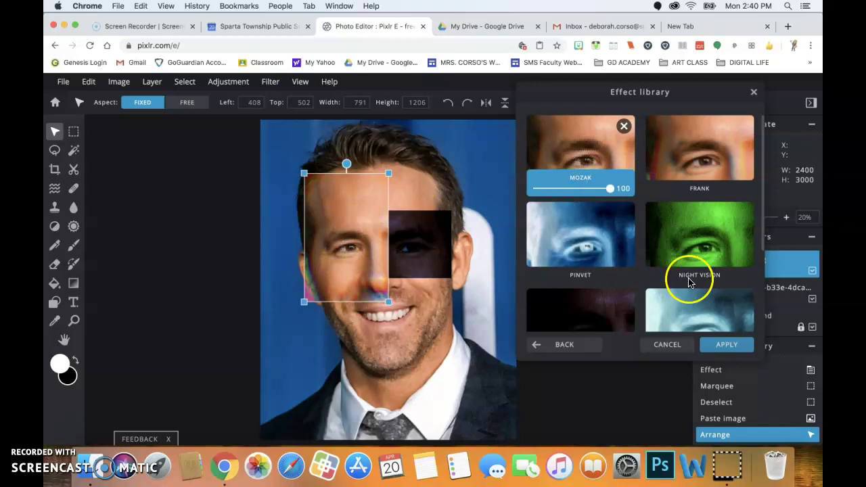
{"action": "left_click", "coordinate": [722, 344]}
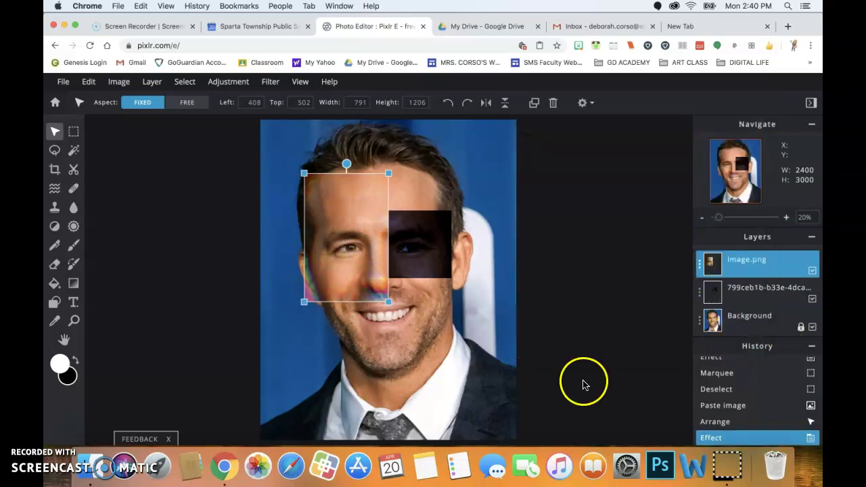
- Select a rectangle around the mouth and chin on the Background layer
{"action": "left_click", "coordinate": [761, 326]}
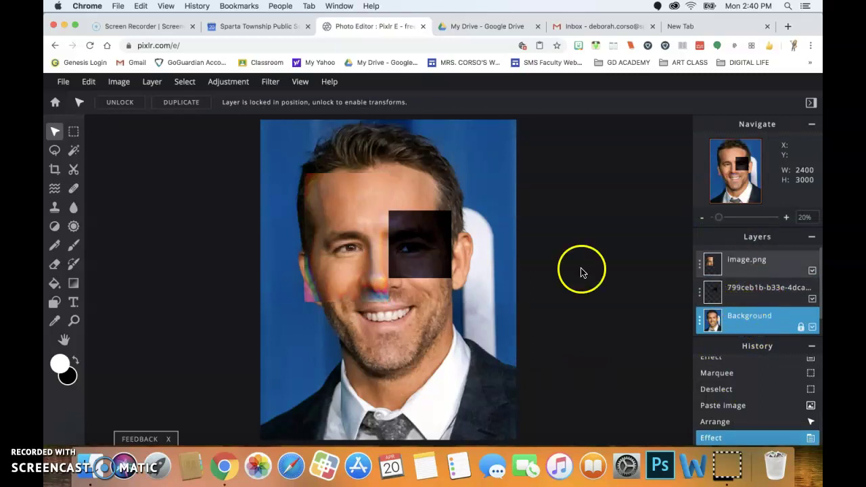
{"action": "left_click", "coordinate": [73, 131]}
{"action": "left_click_drag", "start_coordinate": [329, 268], "coordinate": [449, 376]}
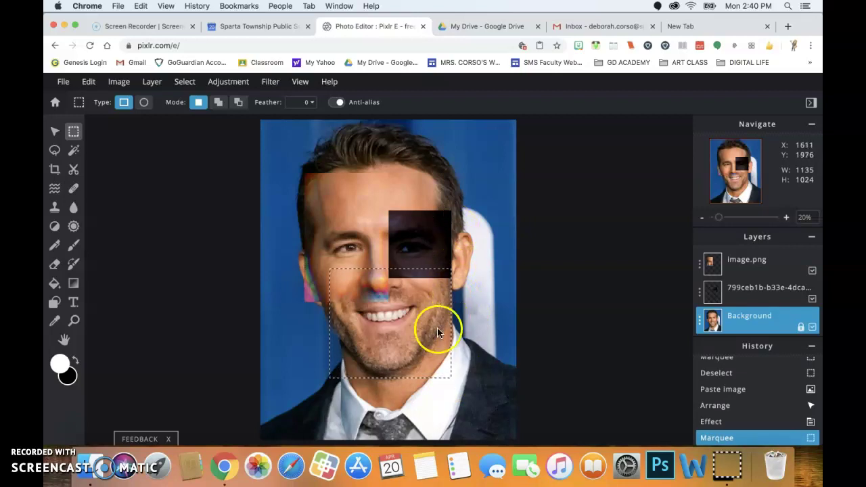
{"action": "left_click_drag", "start_coordinate": [408, 331], "coordinate": [419, 322]}
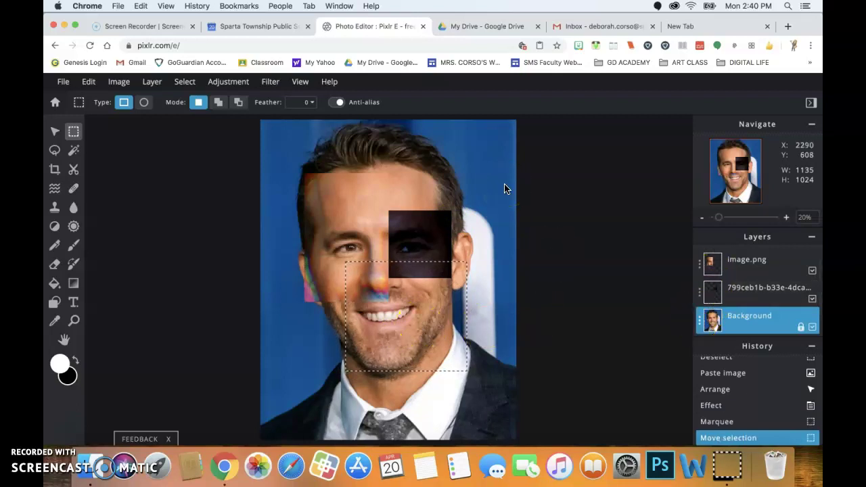
- Copy the mouth area to a new layer and shift it slightly down and right
{"action": "key", "text": "super+c"}
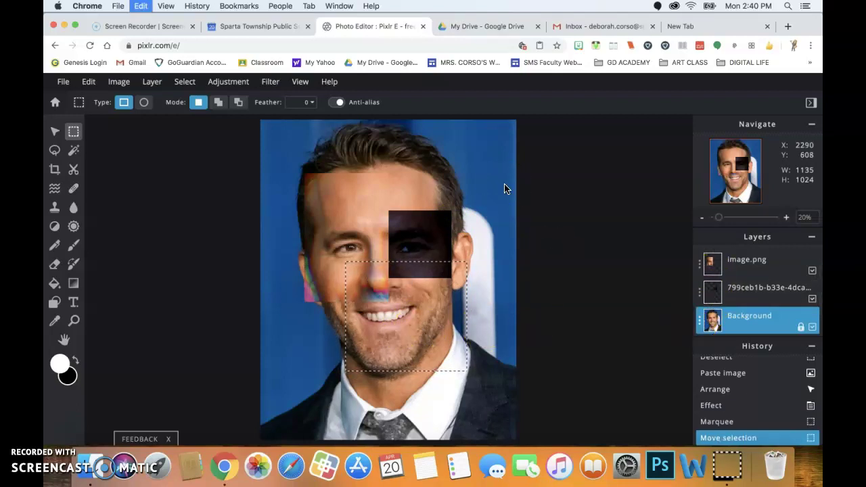
{"action": "key", "text": "super+v"}
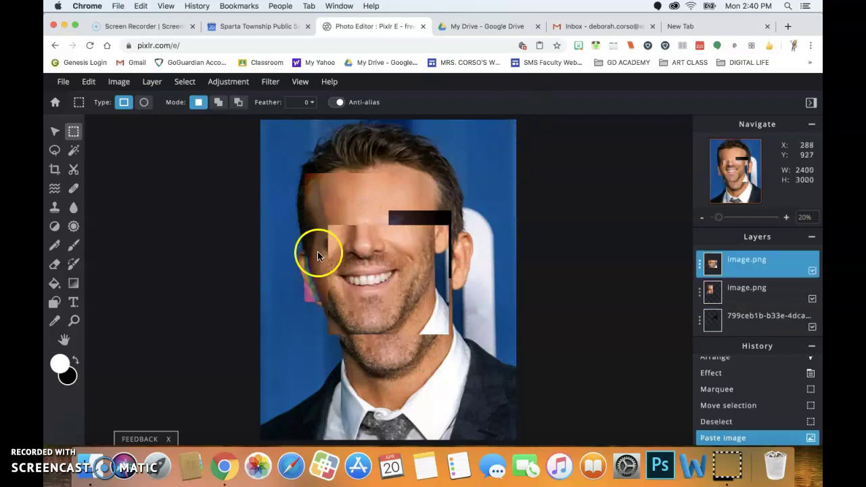
{"action": "left_click", "coordinate": [55, 131]}
{"action": "left_click_drag", "start_coordinate": [392, 327], "coordinate": [402, 359]}
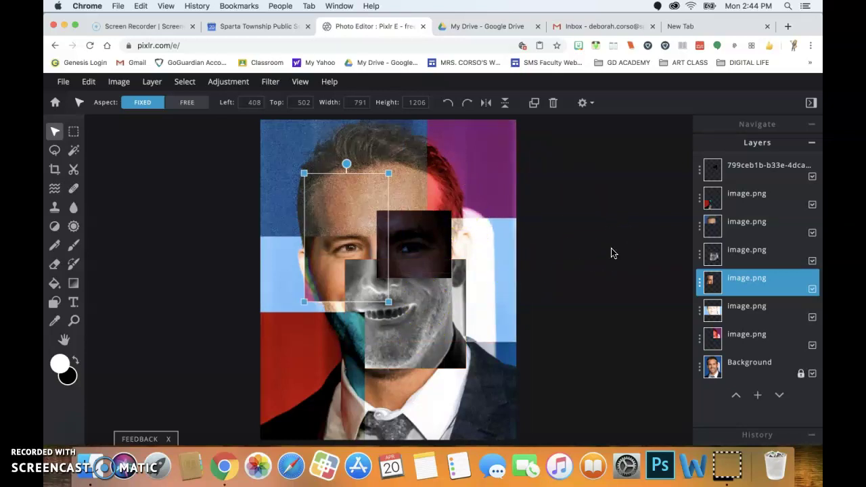
- Toggle the Navigate preview panel open and closed to review the eight-layer collage
{"action": "left_click", "coordinate": [655, 237]}
{"action": "left_click", "coordinate": [586, 299]}
{"action": "left_click", "coordinate": [811, 125]}
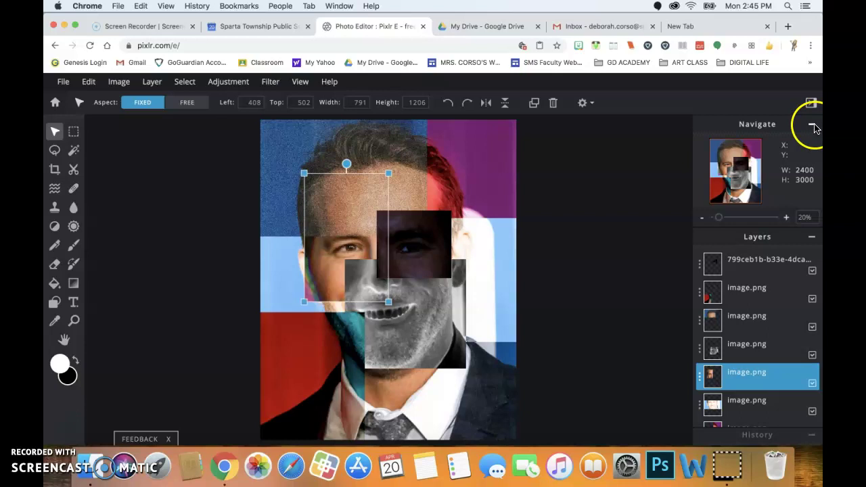
{"action": "left_click", "coordinate": [812, 126]}
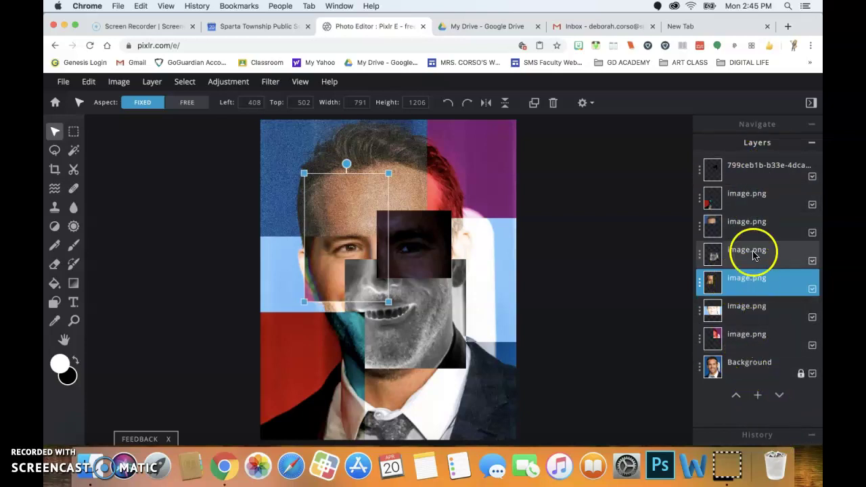
- Move the pale-blue face strip layer directly above Background, then toggle Background visibility to check
{"action": "left_click", "coordinate": [747, 169]}
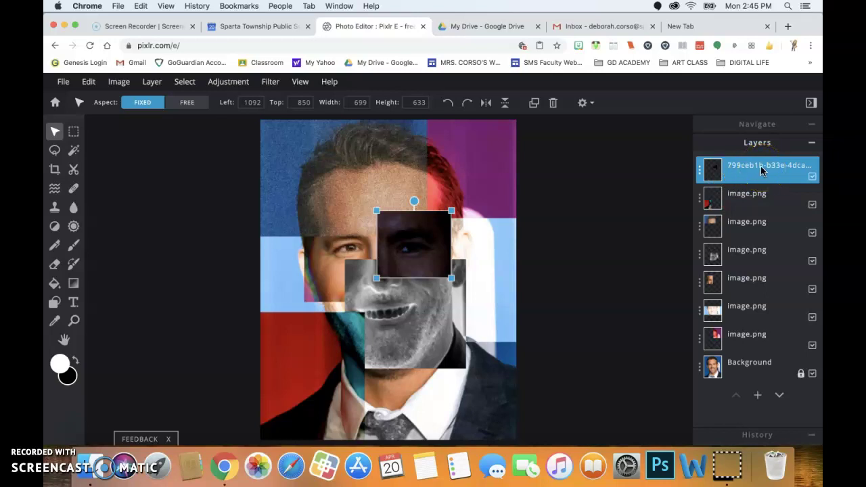
{"action": "mouse_move", "coordinate": [760, 166]}
{"action": "left_mouse_down"}
{"action": "mouse_move", "coordinate": [749, 289]}
{"action": "mouse_move", "coordinate": [740, 174]}
{"action": "mouse_move", "coordinate": [748, 165]}
{"action": "left_mouse_up"}
{"action": "left_click", "coordinate": [744, 310]}
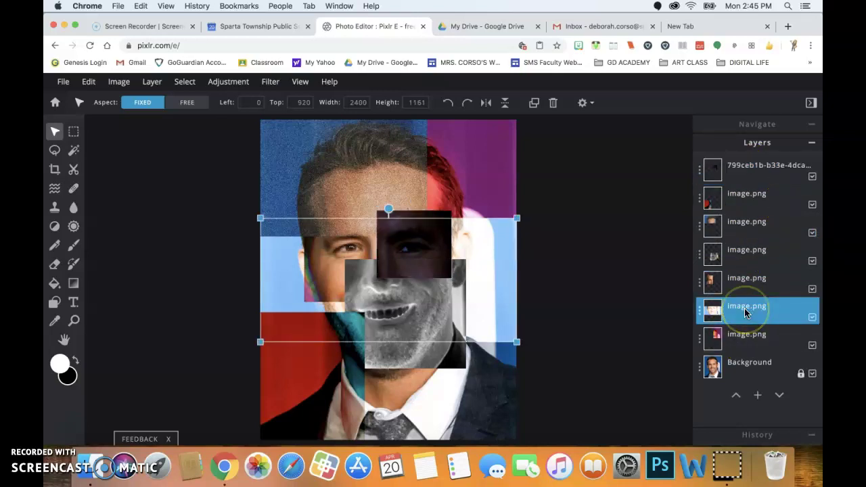
{"action": "left_click_drag", "start_coordinate": [744, 308], "coordinate": [743, 161]}
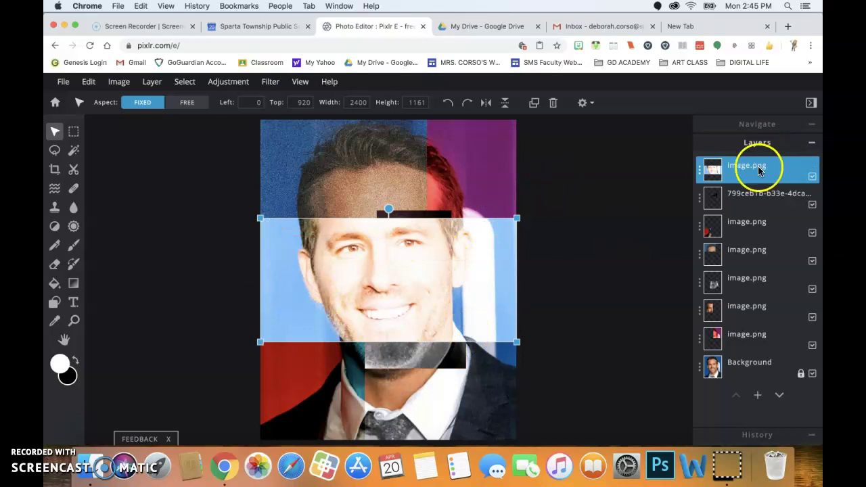
{"action": "mouse_move", "coordinate": [759, 170]}
{"action": "left_mouse_down"}
{"action": "mouse_move", "coordinate": [744, 203]}
{"action": "mouse_move", "coordinate": [753, 265]}
{"action": "mouse_move", "coordinate": [741, 352]}
{"action": "left_mouse_up"}
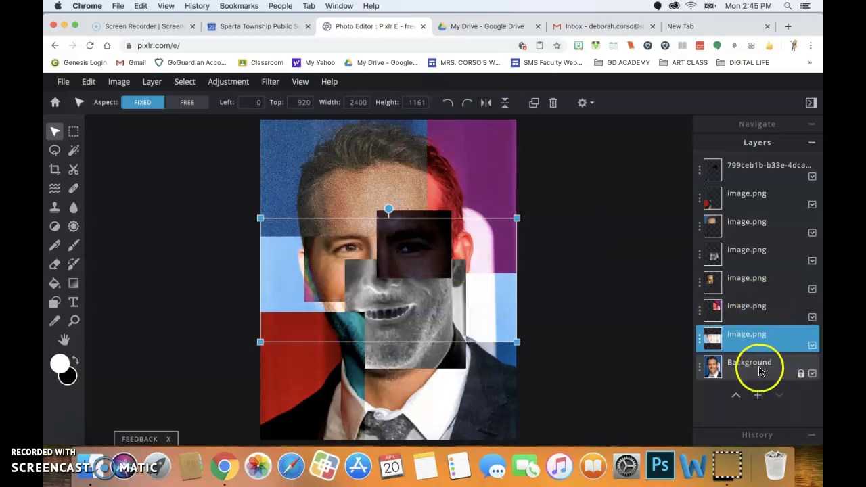
{"action": "left_click", "coordinate": [812, 374]}
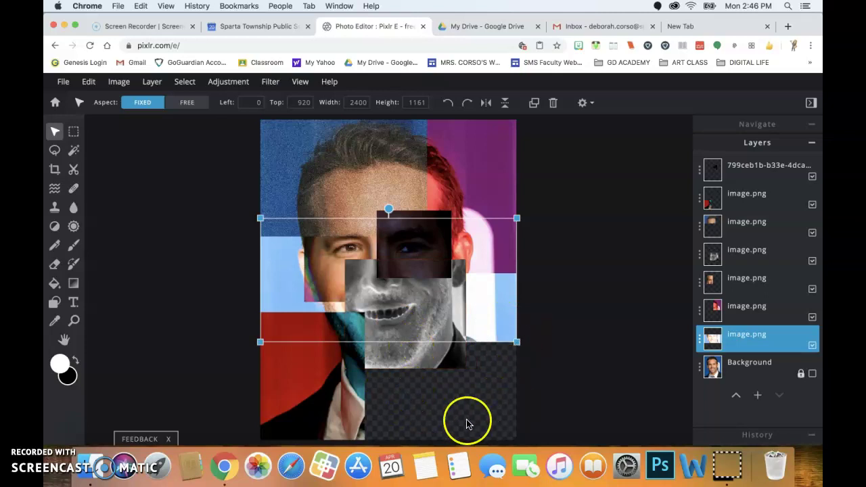
{"action": "left_click", "coordinate": [811, 372]}
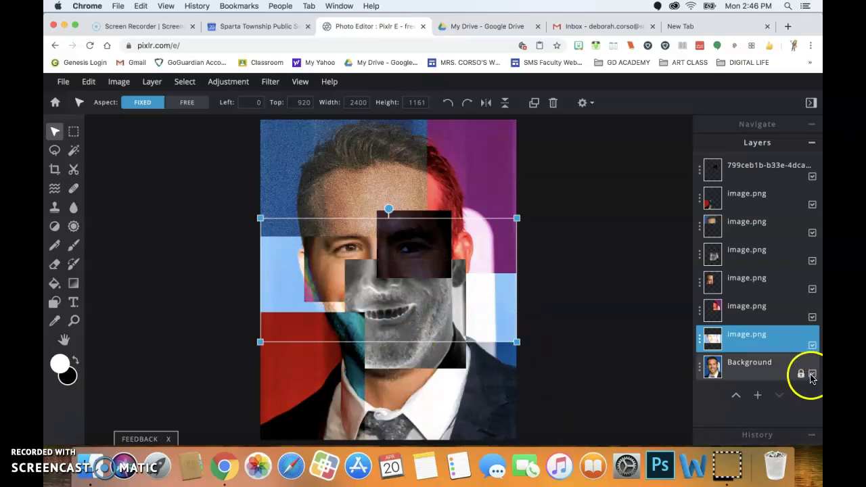
- Select the lower-right portrait area on the Background layer, undoing an accidental paste
{"action": "left_click", "coordinate": [778, 371]}
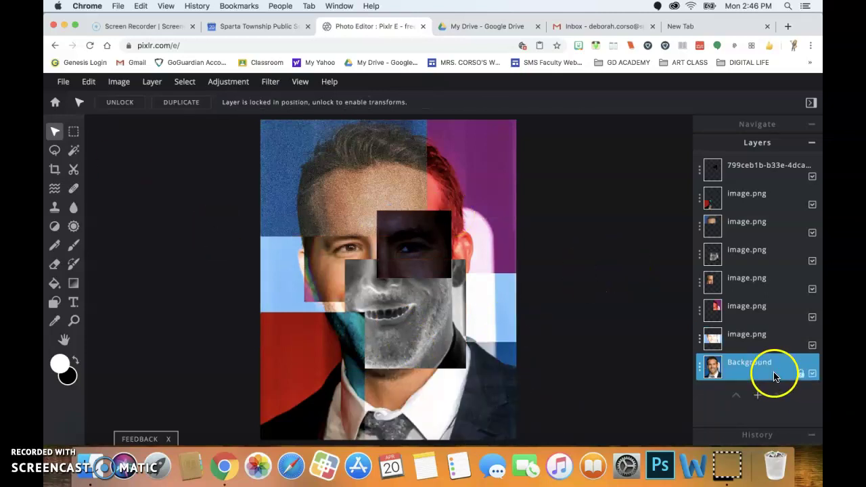
{"action": "left_click", "coordinate": [74, 131]}
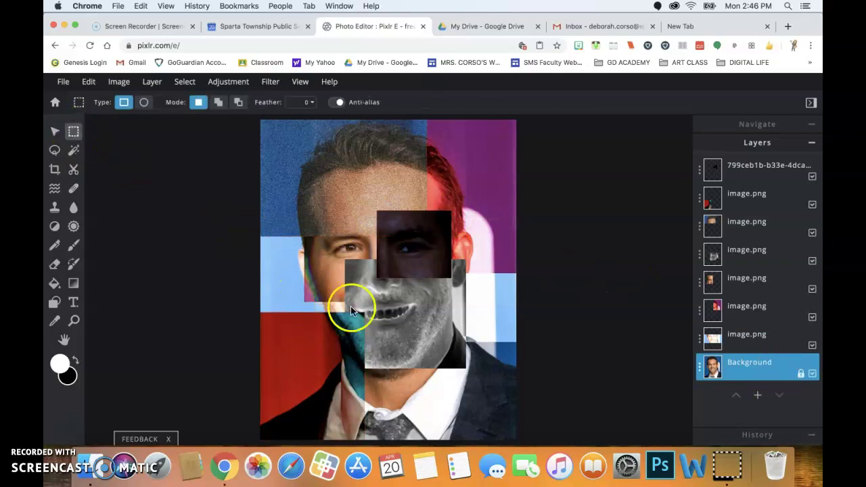
{"action": "left_click_drag", "start_coordinate": [326, 310], "coordinate": [331, 318]}
{"action": "left_click_drag", "start_coordinate": [392, 432], "coordinate": [525, 446]}
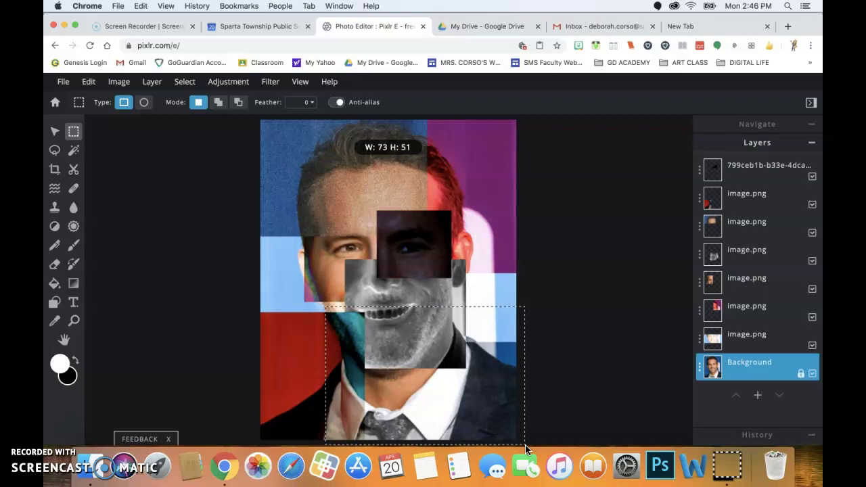
{"action": "key", "text": "super+v"}
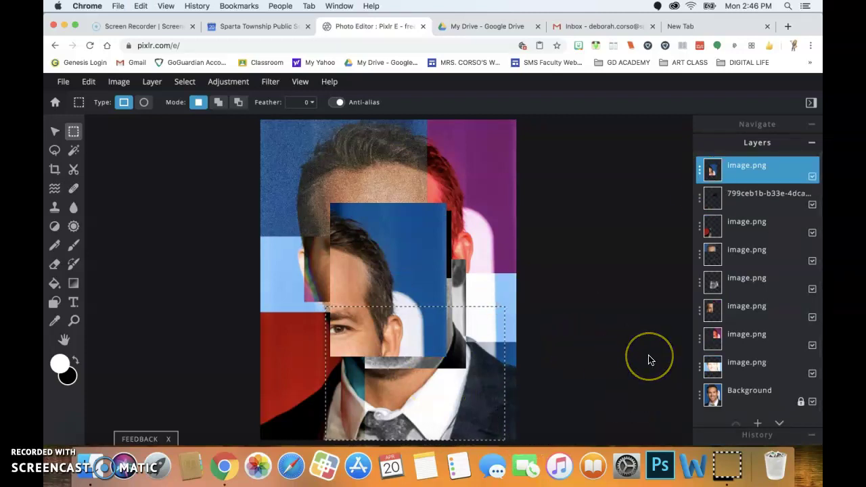
{"action": "key", "text": "super+z"}
{"action": "key", "text": "super+z"}
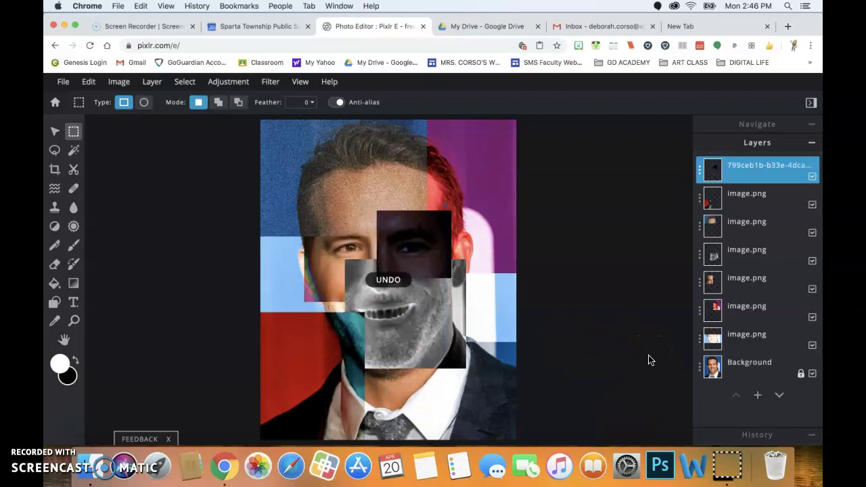
- Copy the smile, collar and tie area into a new layer and place it at left 714, top 1621
{"action": "left_click", "coordinate": [746, 368]}
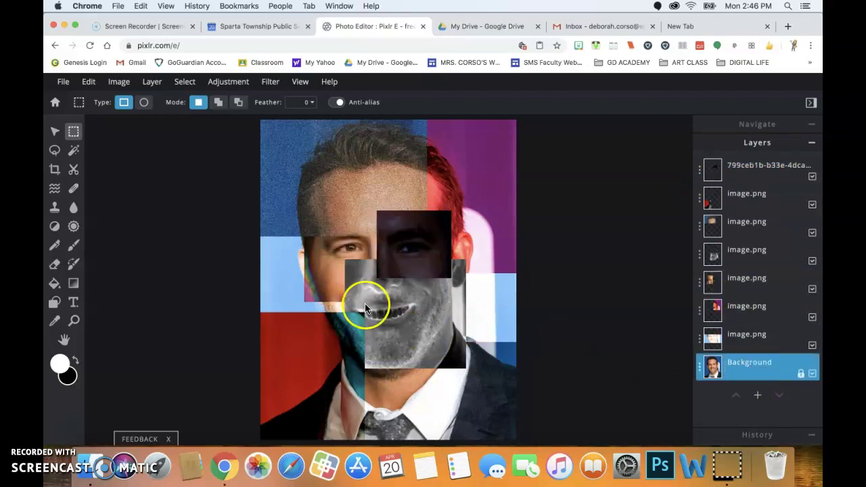
{"action": "left_click_drag", "start_coordinate": [337, 293], "coordinate": [518, 443]}
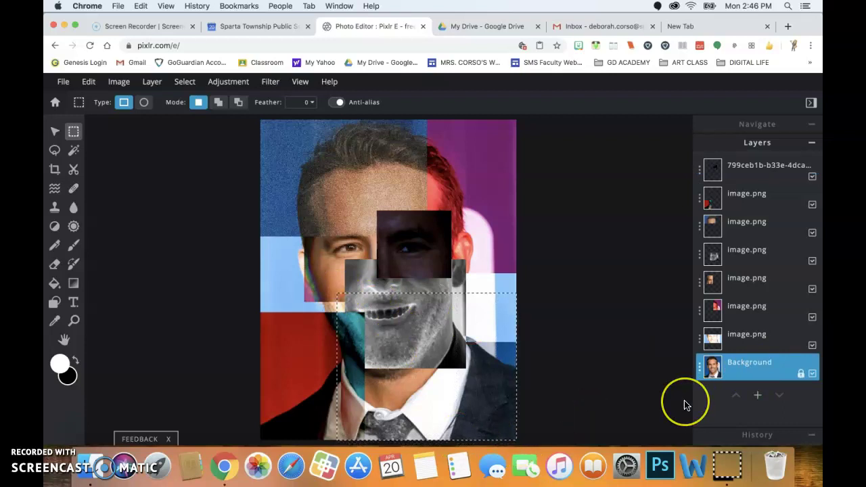
{"action": "key", "text": "super+c"}
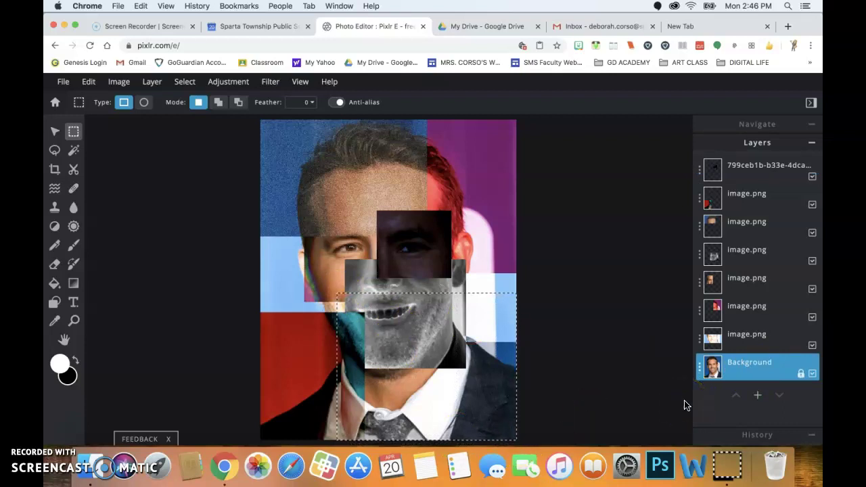
{"action": "key", "text": "super+v"}
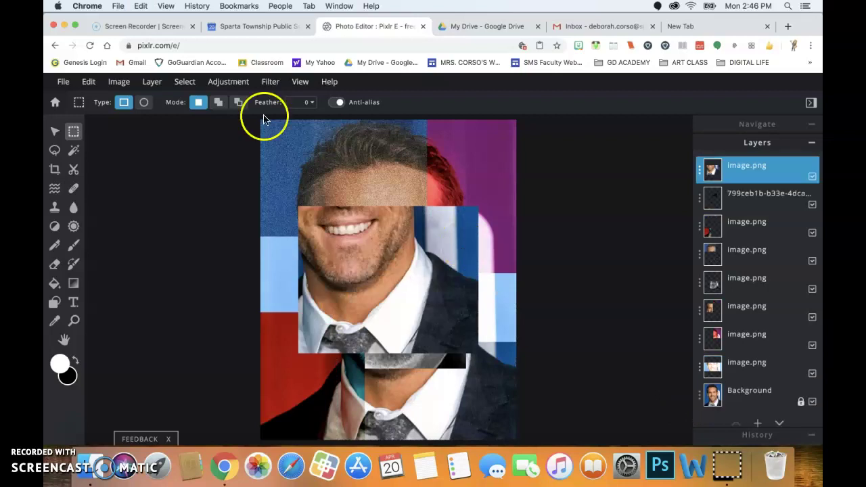
{"action": "left_click", "coordinate": [55, 131]}
{"action": "left_click_drag", "start_coordinate": [390, 268], "coordinate": [420, 351]}
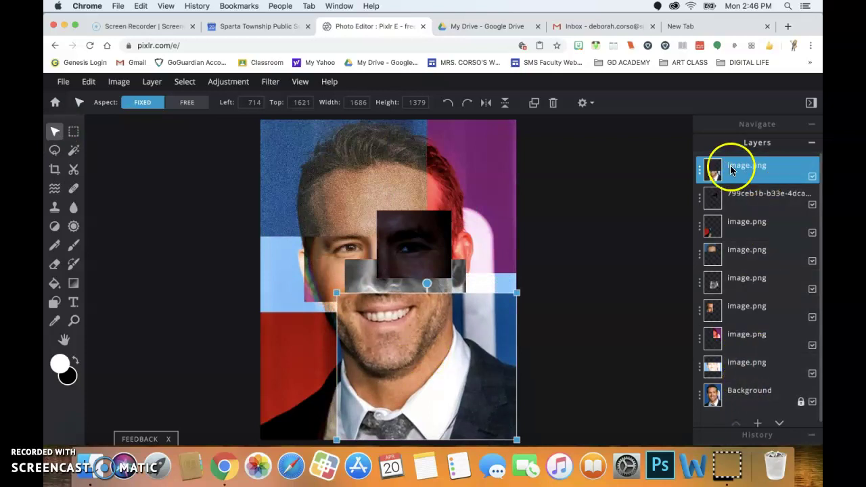
- Move the smile-and-suit layer just above the Background and bring up the Adjustment menu
{"action": "left_click_drag", "start_coordinate": [785, 174], "coordinate": [777, 375]}
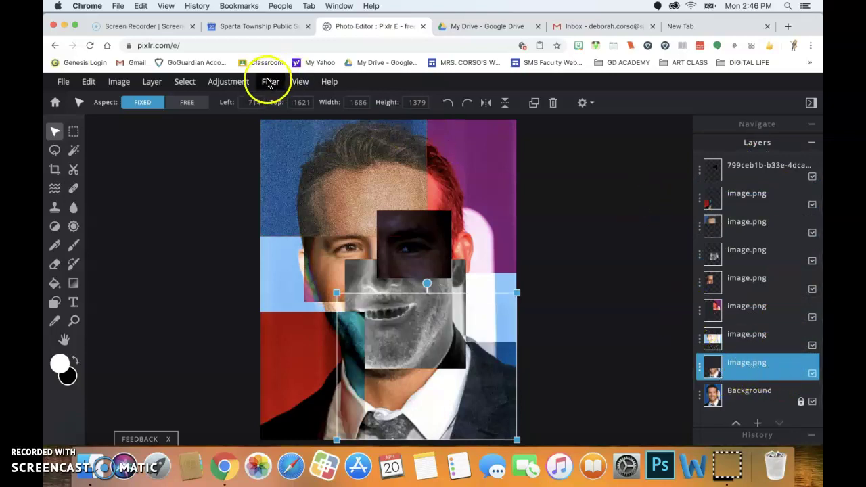
{"action": "left_click", "coordinate": [271, 81]}
{"action": "left_click", "coordinate": [230, 80]}
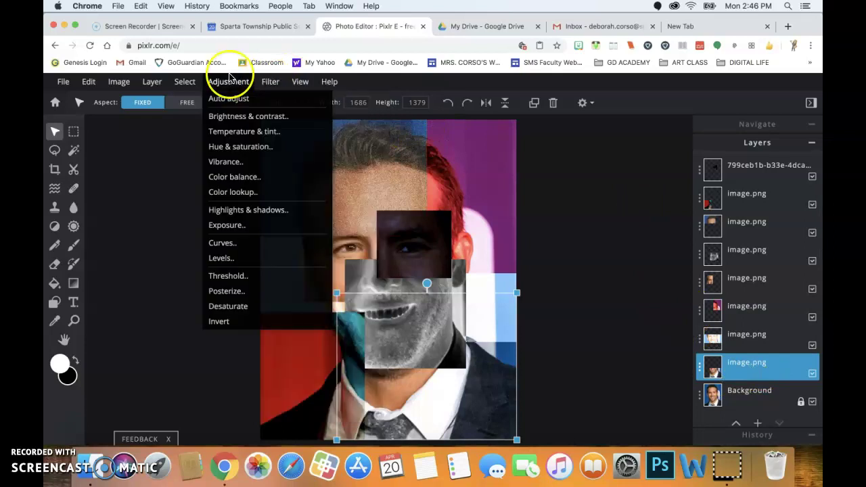
- Colorize the suit piece yellow (hue -128, saturation 75, lightness -5), then select the hair piece's layer
{"action": "left_click", "coordinate": [238, 154]}
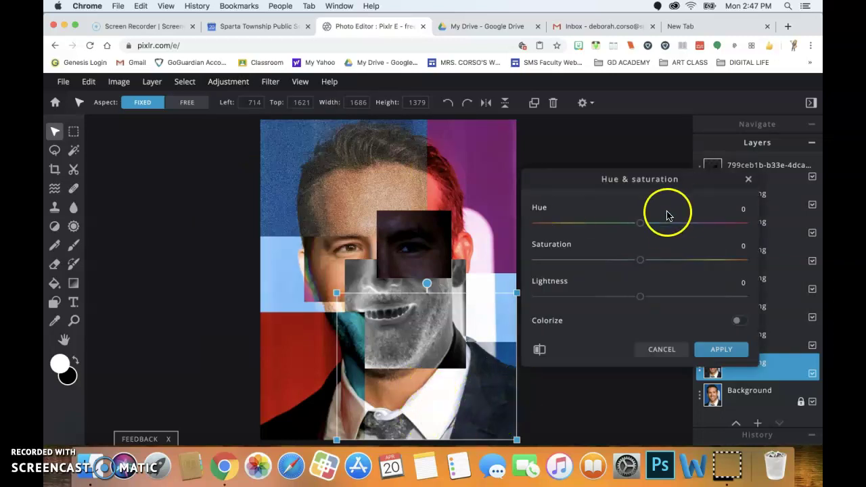
{"action": "left_click", "coordinate": [641, 225]}
{"action": "left_click_drag", "start_coordinate": [641, 224], "coordinate": [565, 215]}
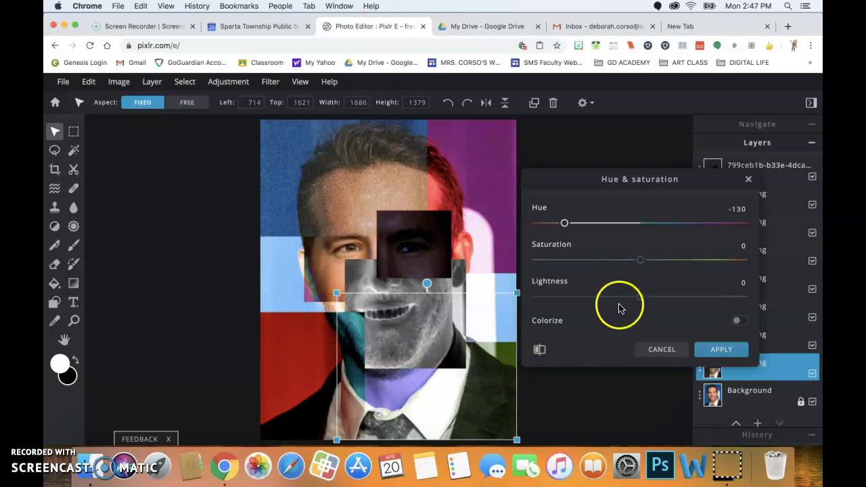
{"action": "left_click_drag", "start_coordinate": [571, 225], "coordinate": [674, 233]}
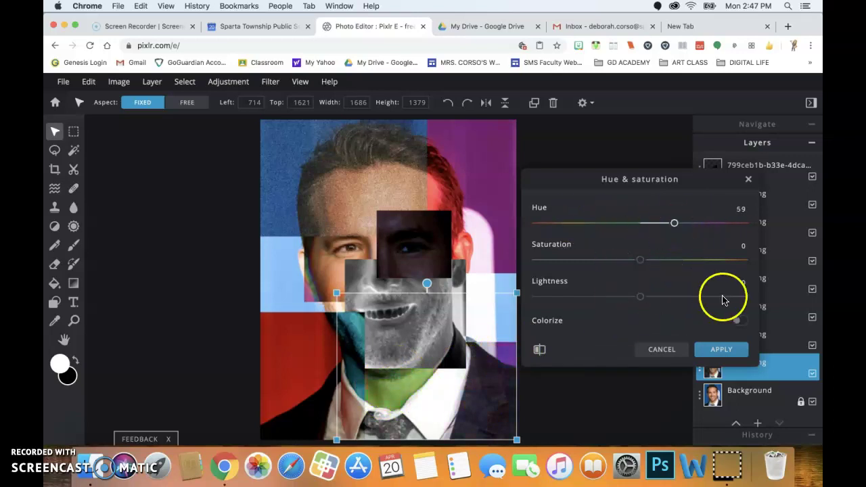
{"action": "left_click", "coordinate": [736, 321]}
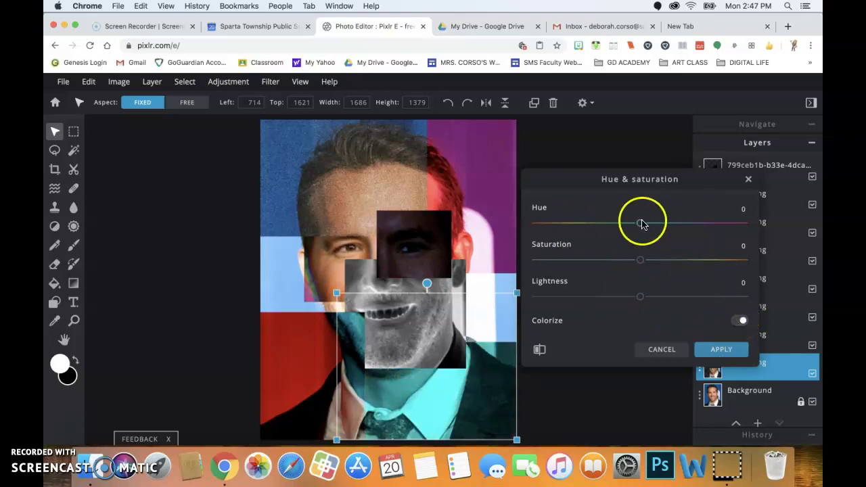
{"action": "left_click_drag", "start_coordinate": [639, 222], "coordinate": [567, 227]}
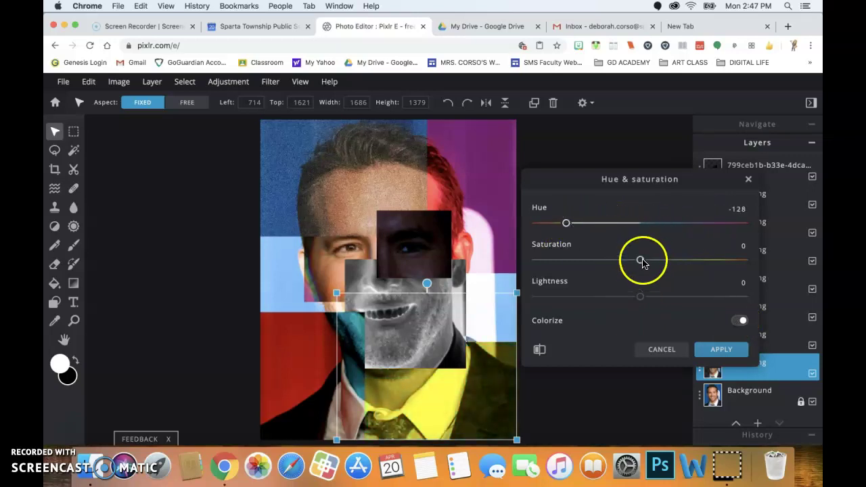
{"action": "left_click_drag", "start_coordinate": [642, 259], "coordinate": [718, 259]}
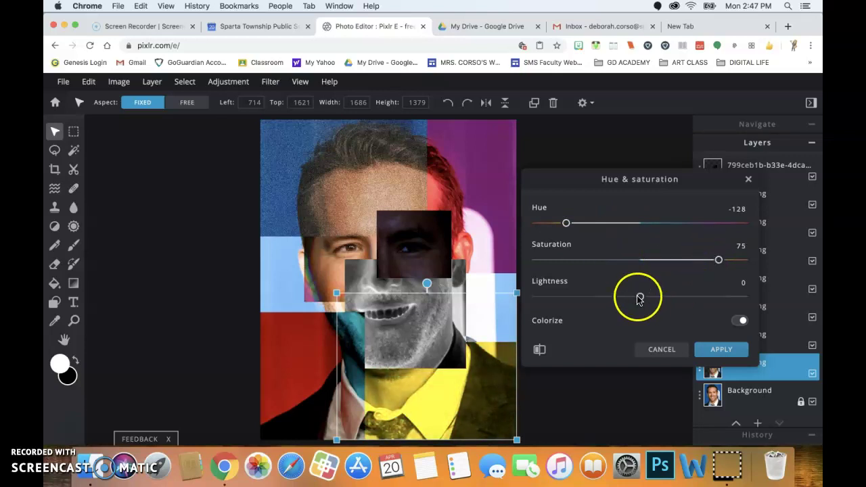
{"action": "mouse_move", "coordinate": [641, 296]}
{"action": "left_mouse_down"}
{"action": "mouse_move", "coordinate": [683, 296]}
{"action": "mouse_move", "coordinate": [618, 300]}
{"action": "mouse_move", "coordinate": [635, 298]}
{"action": "left_mouse_up"}
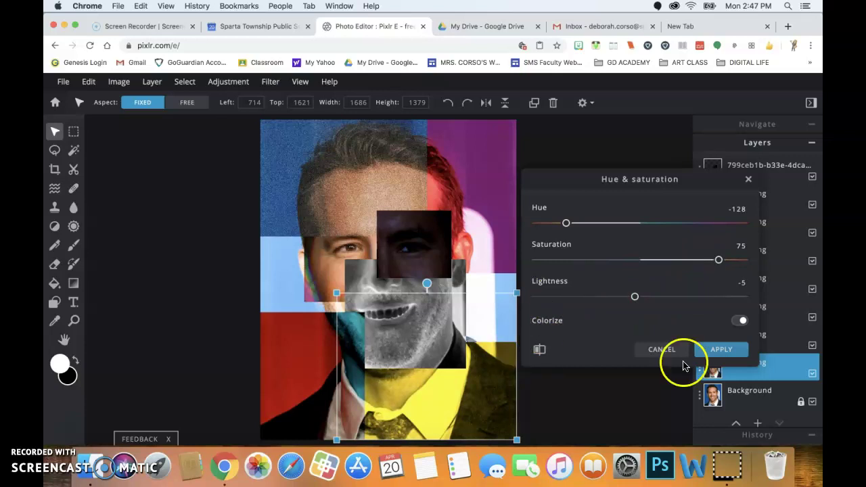
{"action": "left_click", "coordinate": [710, 350]}
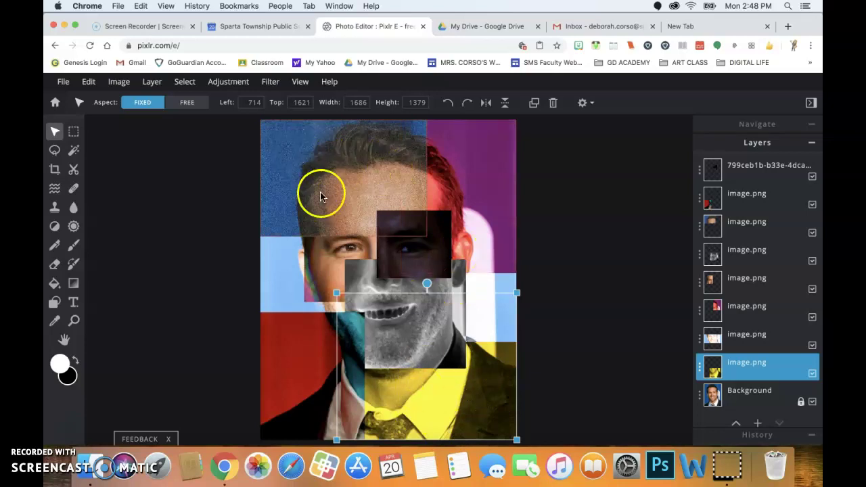
{"action": "left_click", "coordinate": [345, 166]}
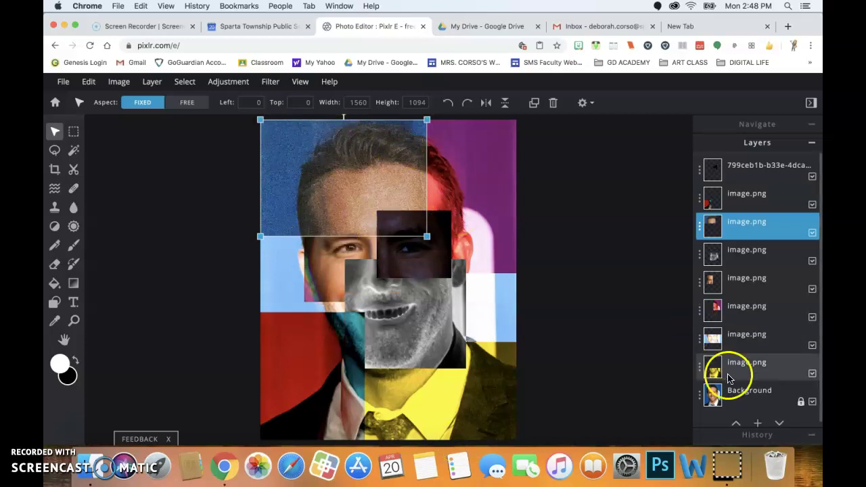
- Paste a 2022 x 284 hair strip from the Background as a new layer at left 310, top 268
{"action": "left_click", "coordinate": [740, 392]}
{"action": "left_click", "coordinate": [75, 132]}
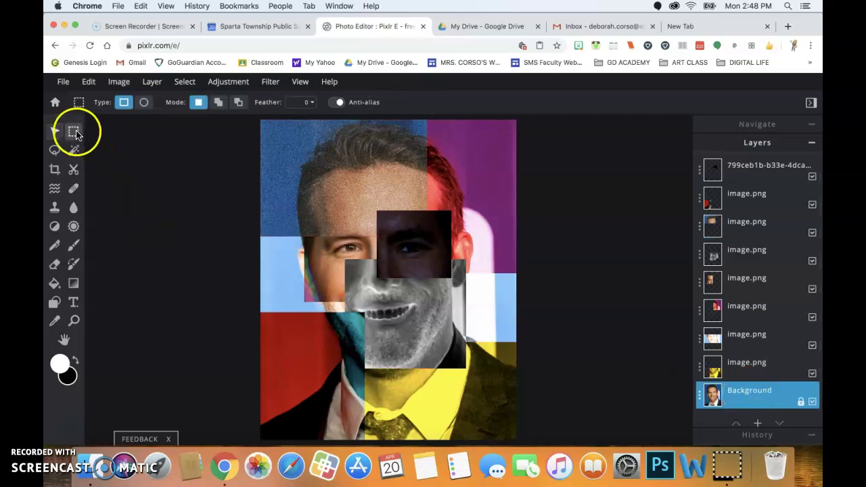
{"action": "left_click_drag", "start_coordinate": [293, 143], "coordinate": [358, 181]}
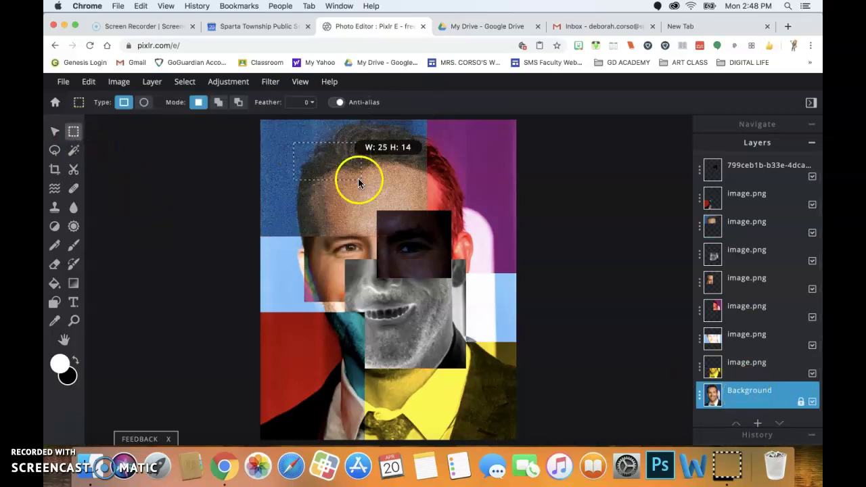
{"action": "left_click_drag", "start_coordinate": [452, 186], "coordinate": [508, 173]}
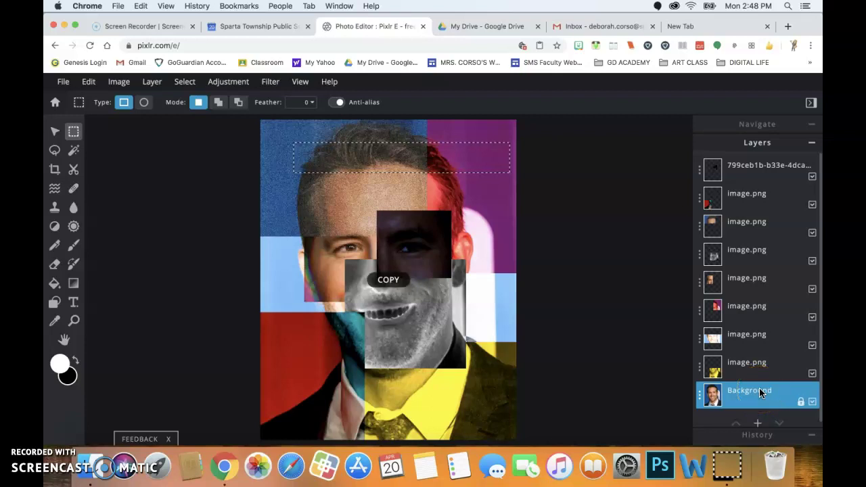
{"action": "key", "text": "super+v"}
{"action": "left_click", "coordinate": [454, 282]}
{"action": "left_click", "coordinate": [57, 131]}
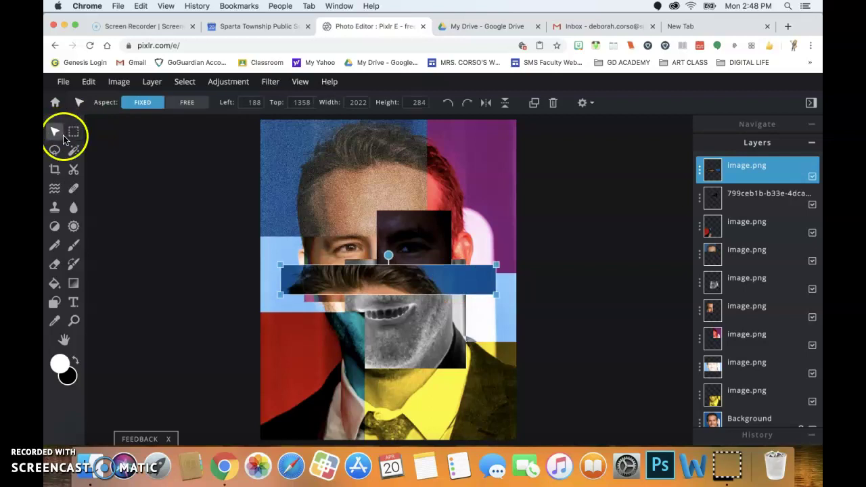
{"action": "left_click_drag", "start_coordinate": [379, 291], "coordinate": [397, 165]}
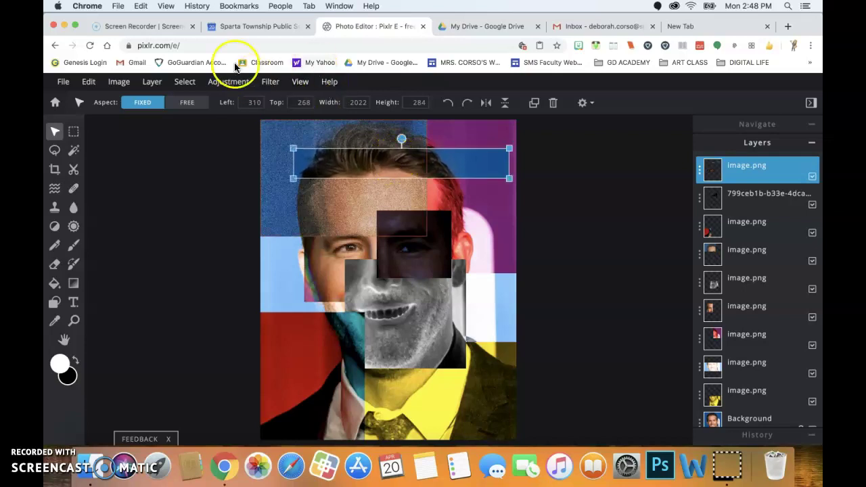
- Give the hair strip a gradient map whose first colour is yellow #FFEF0B
{"action": "left_click", "coordinate": [226, 84]}
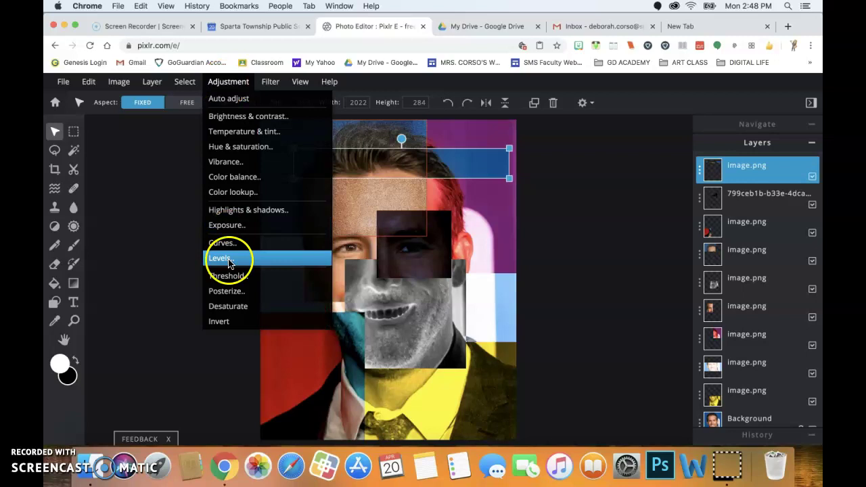
{"action": "left_click", "coordinate": [246, 192]}
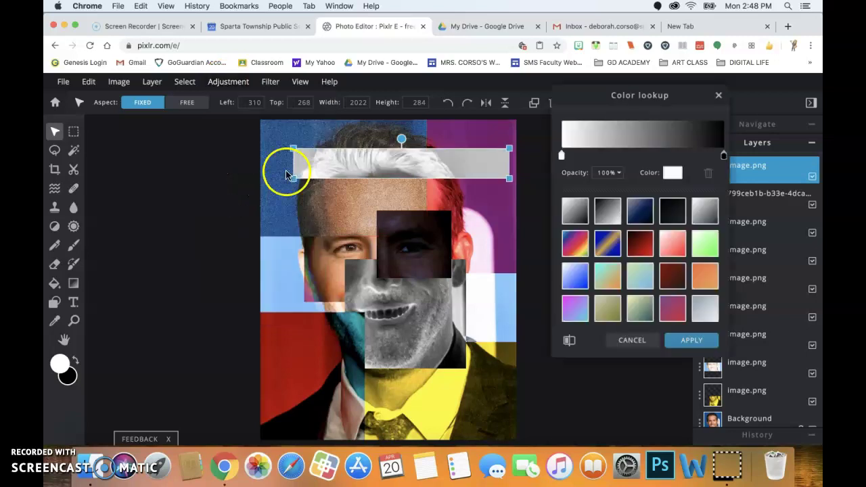
{"action": "left_click", "coordinate": [697, 280]}
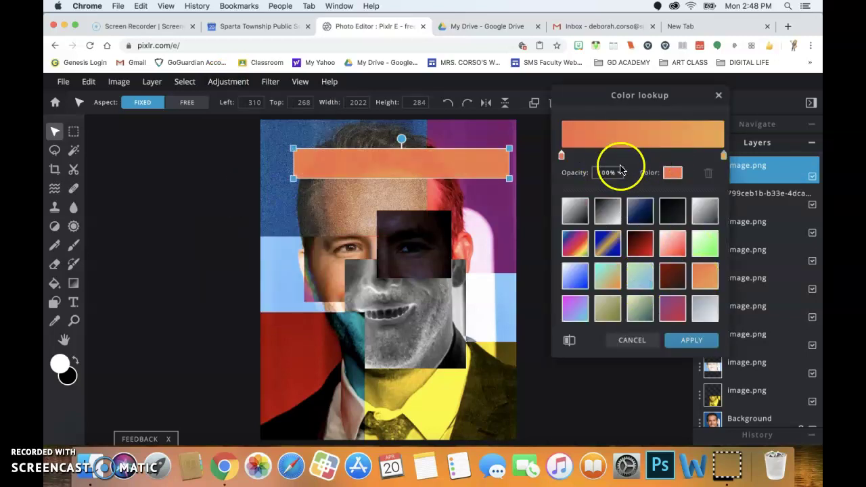
{"action": "left_click", "coordinate": [673, 173]}
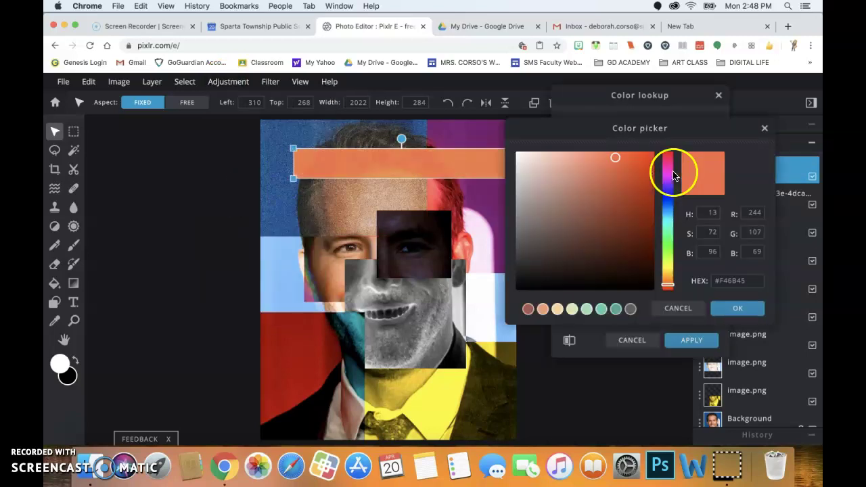
{"action": "left_click", "coordinate": [666, 261]}
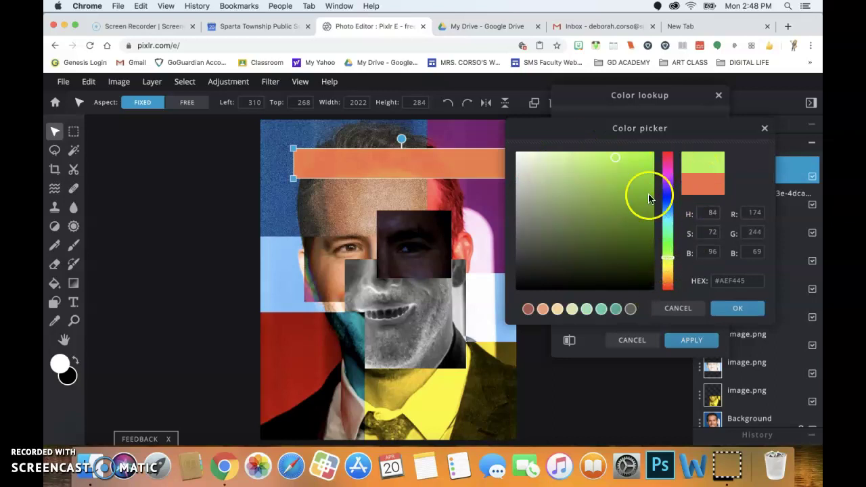
{"action": "left_click", "coordinate": [647, 154]}
{"action": "left_click", "coordinate": [666, 270]}
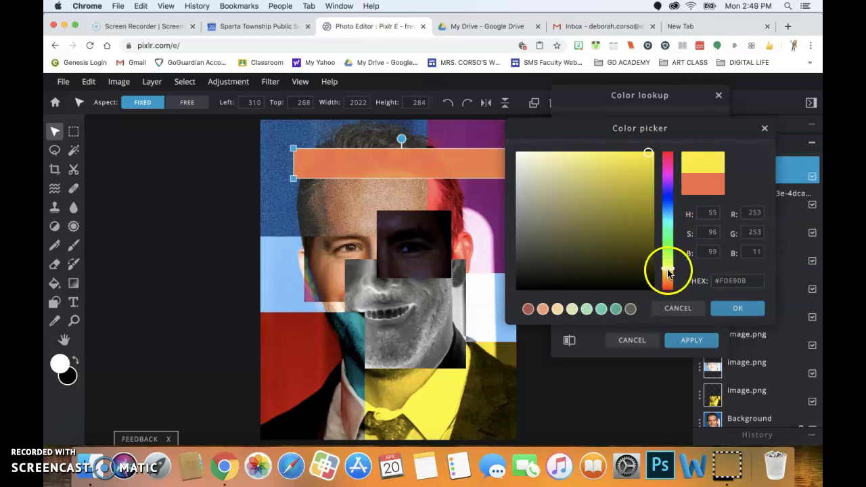
{"action": "left_click", "coordinate": [667, 269]}
{"action": "left_click", "coordinate": [648, 152]}
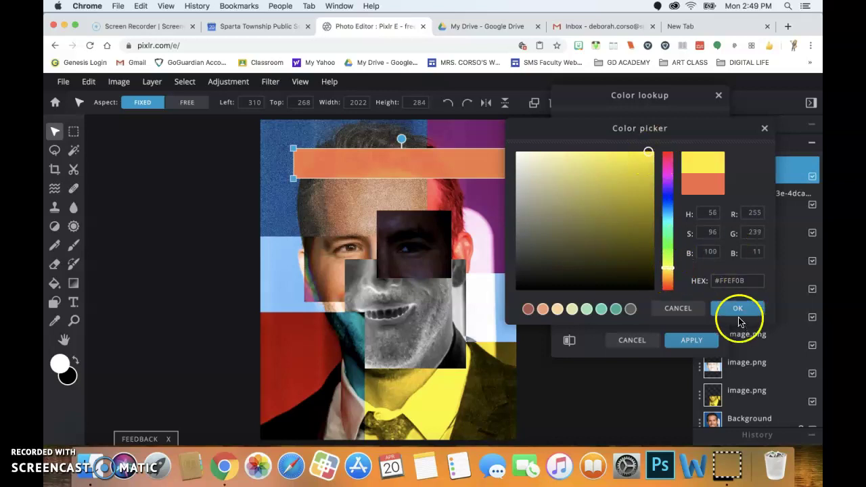
{"action": "left_click", "coordinate": [737, 311]}
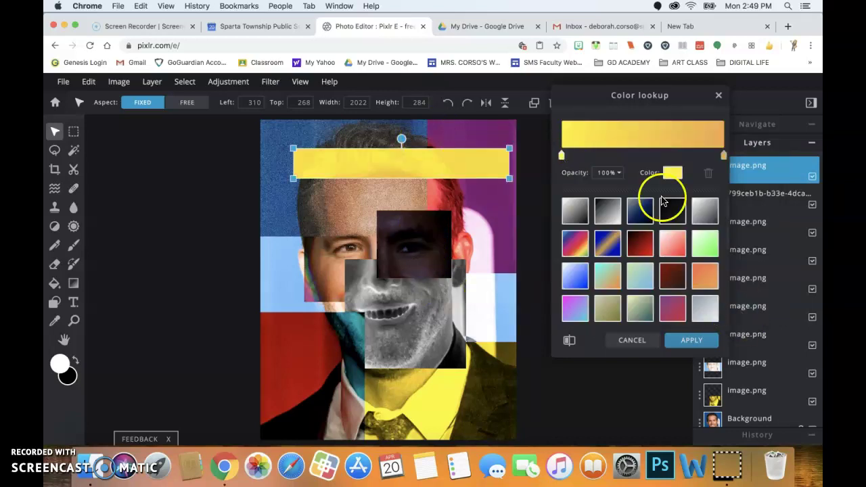
- Sample teal from the canvas as the end colour and apply the yellow-to-teal gradient
{"action": "left_click", "coordinate": [723, 159]}
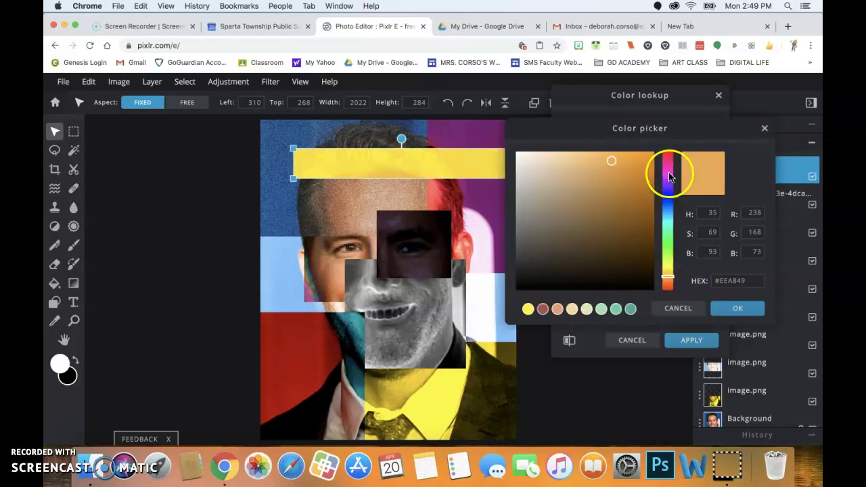
{"action": "left_click_drag", "start_coordinate": [667, 227], "coordinate": [667, 201]}
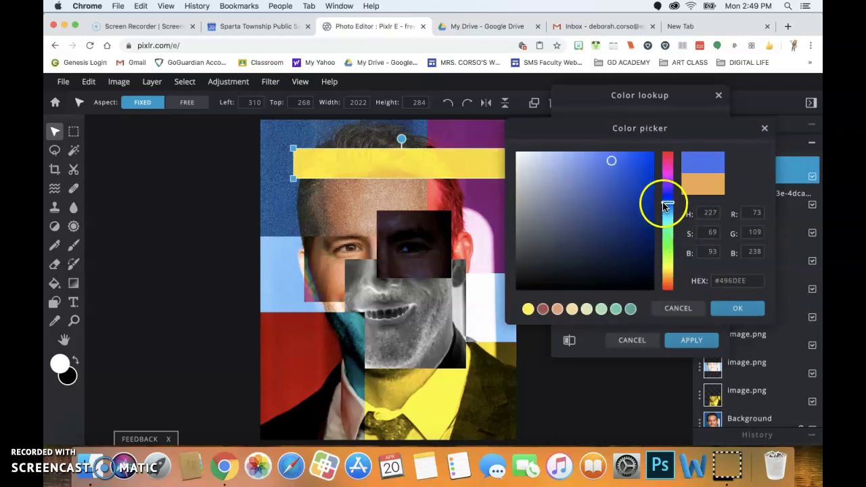
{"action": "left_click", "coordinate": [358, 329]}
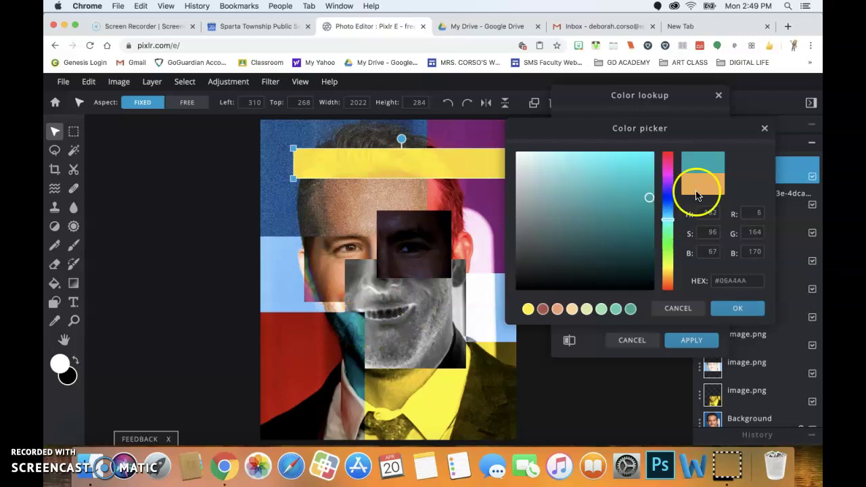
{"action": "left_click", "coordinate": [736, 308]}
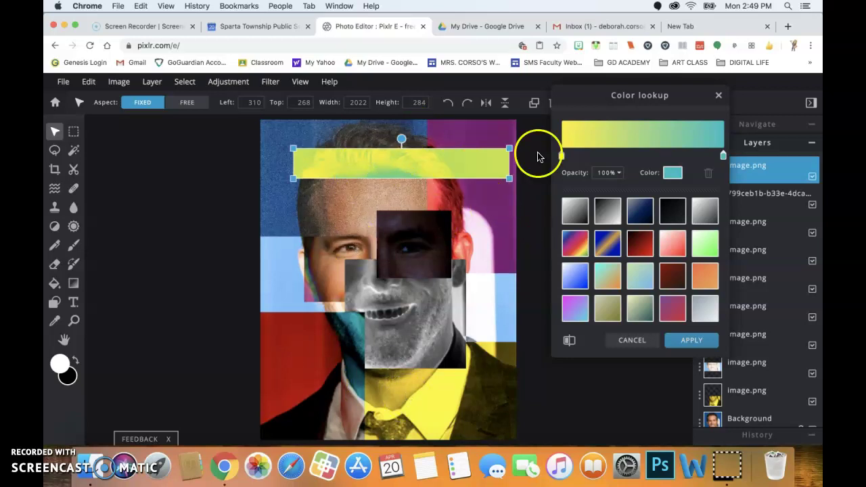
{"action": "left_click", "coordinate": [688, 342]}
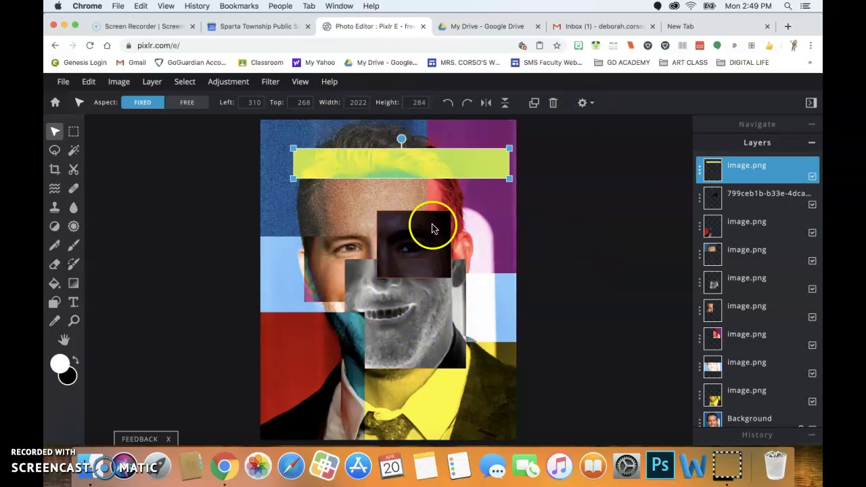
- Colorize the grayscale mouth patch with hue 102 and saturation -43
{"action": "left_click", "coordinate": [405, 333]}
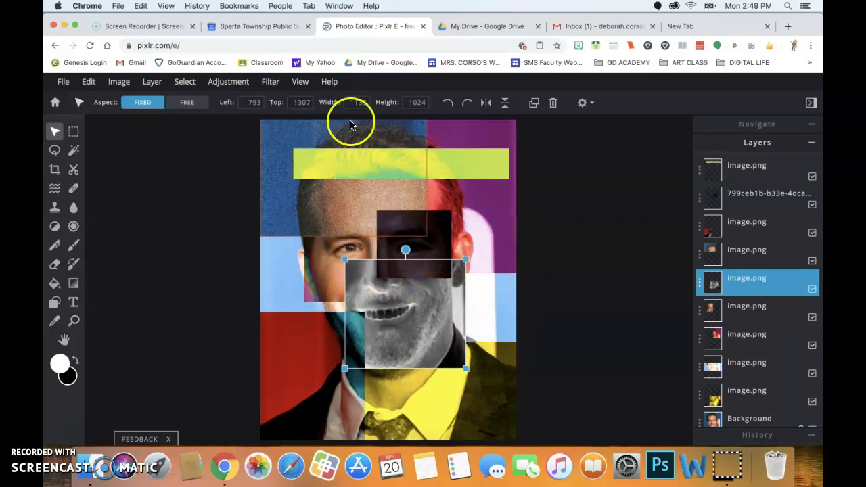
{"action": "left_click", "coordinate": [234, 82]}
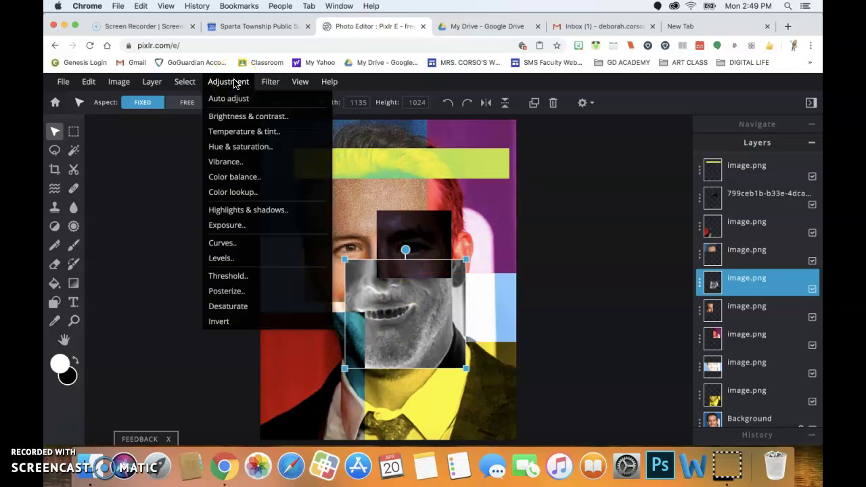
{"action": "left_click", "coordinate": [237, 146]}
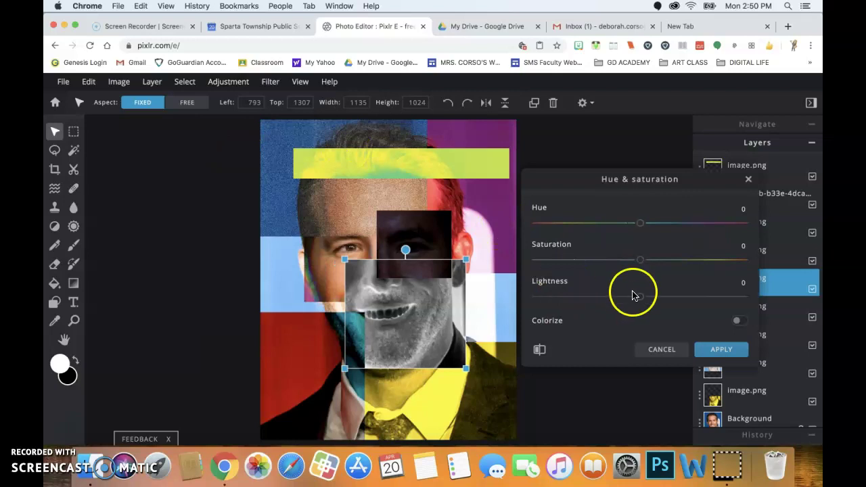
{"action": "left_click", "coordinate": [737, 320]}
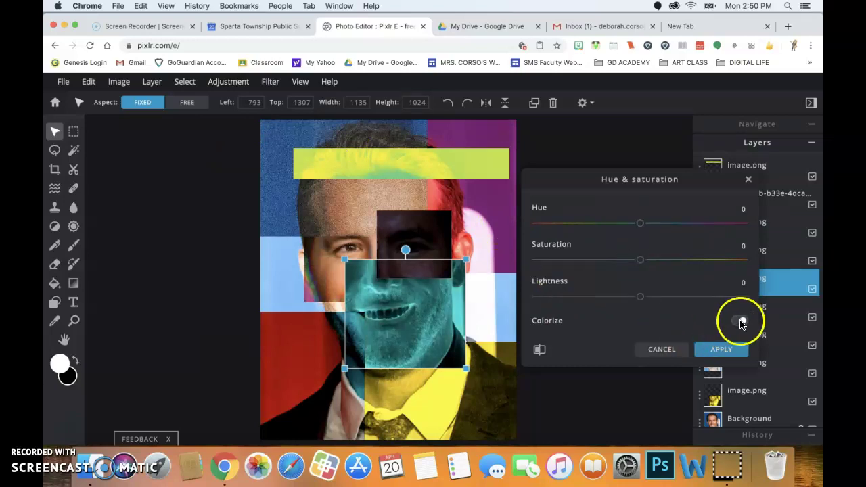
{"action": "left_click_drag", "start_coordinate": [643, 223], "coordinate": [701, 233]}
{"action": "left_click_drag", "start_coordinate": [640, 260], "coordinate": [595, 260]}
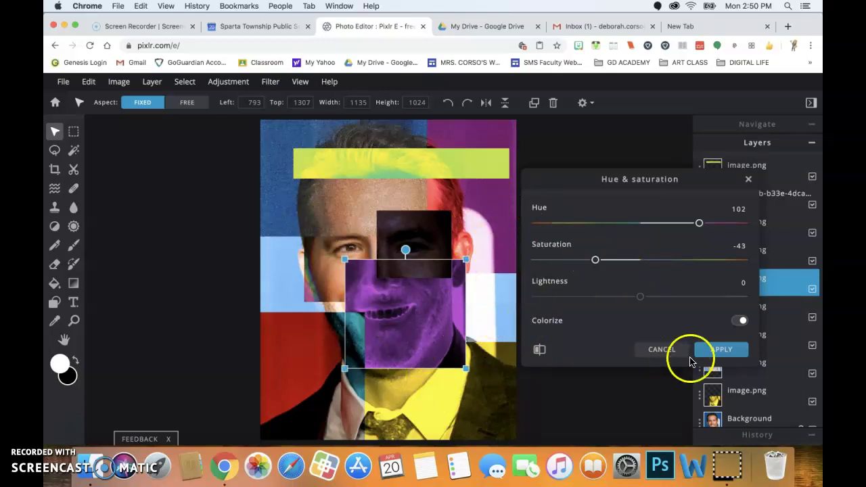
{"action": "left_click", "coordinate": [719, 349]}
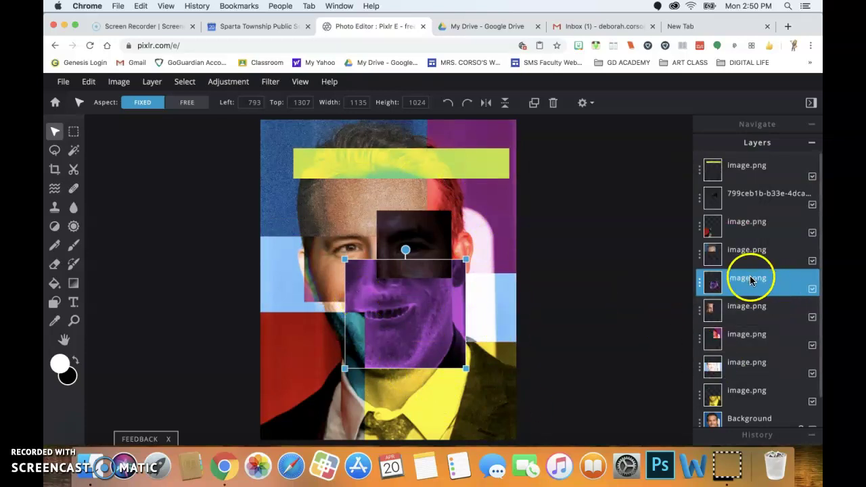
- Reorder the layers: raise the mouth, face and red-purple pieces, lower the yellow strip and the eyes
{"action": "left_click_drag", "start_coordinate": [749, 280], "coordinate": [748, 195]}
{"action": "left_click_drag", "start_coordinate": [734, 286], "coordinate": [736, 199]}
{"action": "left_click_drag", "start_coordinate": [737, 343], "coordinate": [744, 221]}
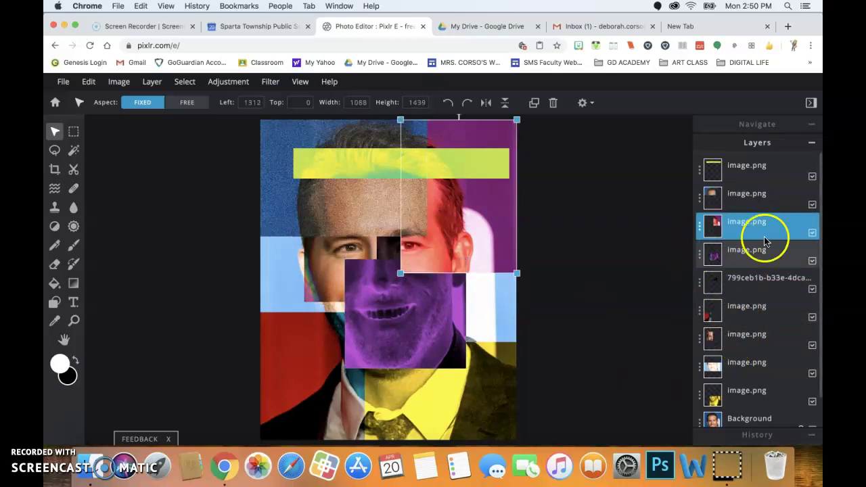
{"action": "left_click_drag", "start_coordinate": [753, 170], "coordinate": [748, 207]}
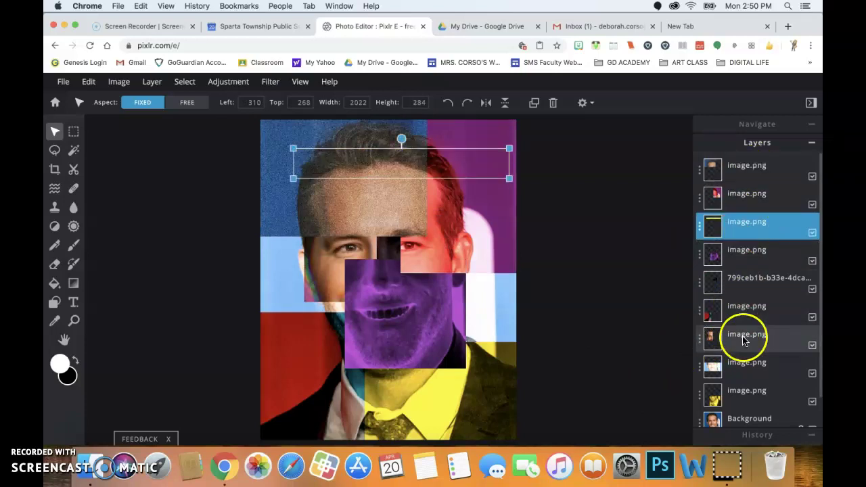
{"action": "left_click_drag", "start_coordinate": [749, 349], "coordinate": [746, 276]}
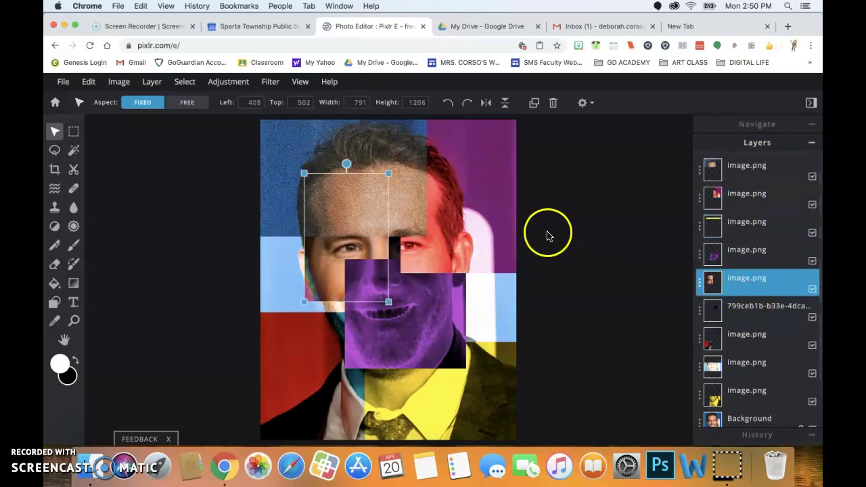
- Resize and reposition the forehead piece, tilting it about 11° counterclockwise
{"action": "left_click", "coordinate": [415, 196]}
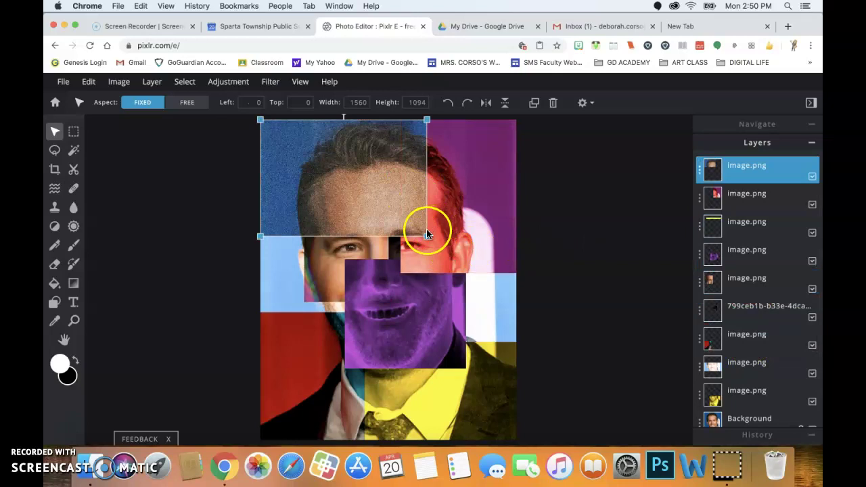
{"action": "left_click_drag", "start_coordinate": [425, 237], "coordinate": [435, 248]}
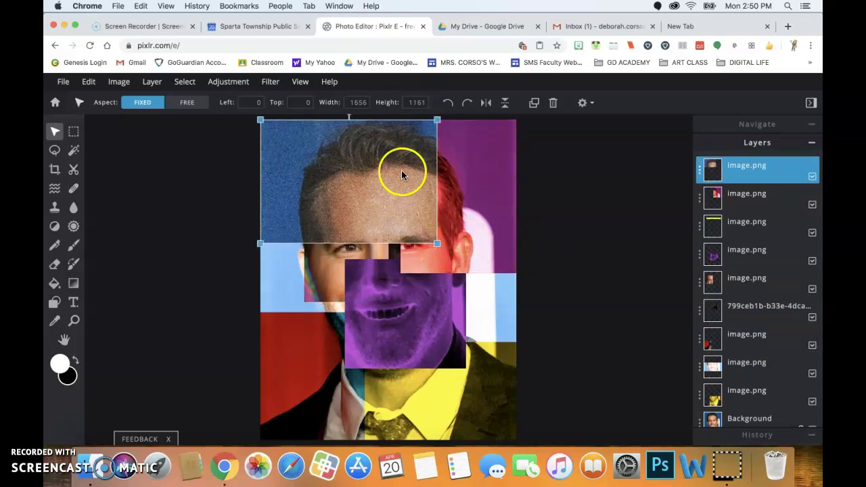
{"action": "left_click_drag", "start_coordinate": [401, 169], "coordinate": [403, 179]}
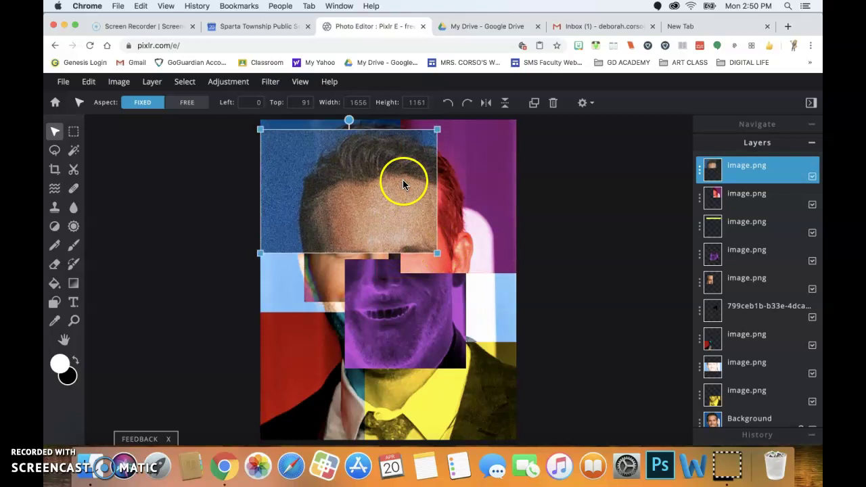
{"action": "left_click", "coordinate": [350, 119]}
{"action": "left_click_drag", "start_coordinate": [367, 125], "coordinate": [321, 169]}
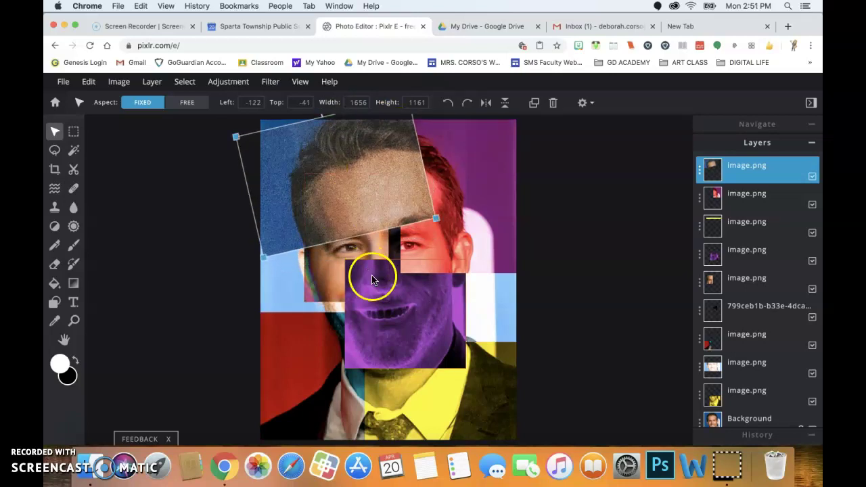
{"action": "left_click_drag", "start_coordinate": [436, 221], "coordinate": [420, 212]}
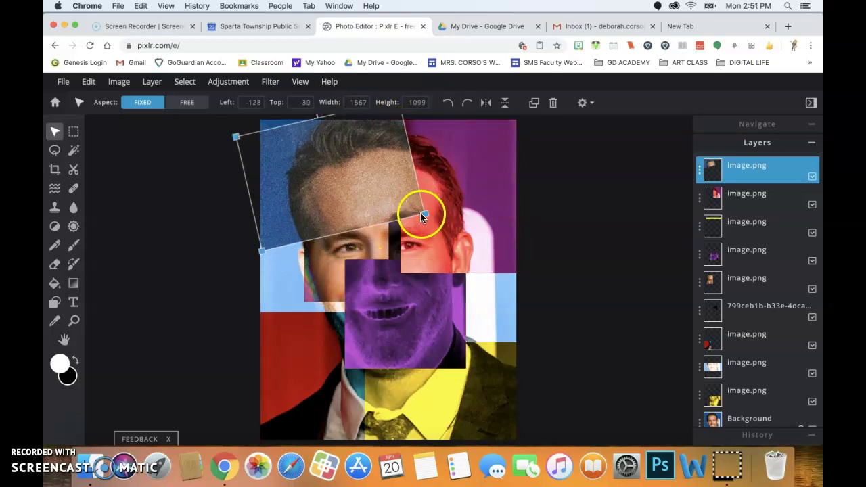
{"action": "left_click_drag", "start_coordinate": [343, 171], "coordinate": [334, 157]}
- Tilt the eyes piece slightly counterclockwise, then select the red-and-purple top-right piece
{"action": "left_click", "coordinate": [353, 236]}
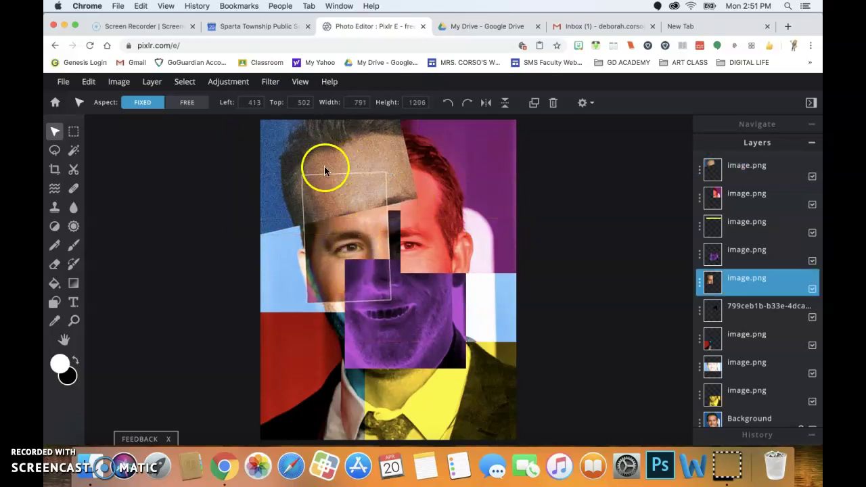
{"action": "left_click_drag", "start_coordinate": [412, 187], "coordinate": [353, 166]}
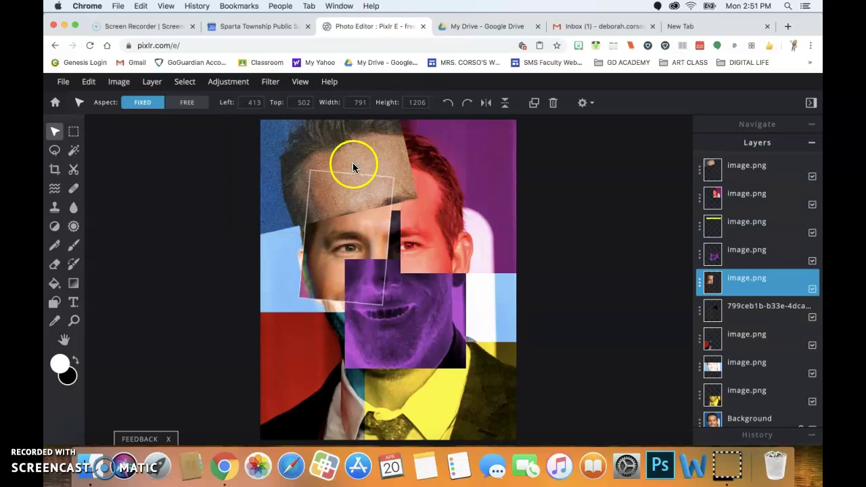
{"action": "left_click", "coordinate": [338, 199]}
{"action": "left_click", "coordinate": [494, 228]}
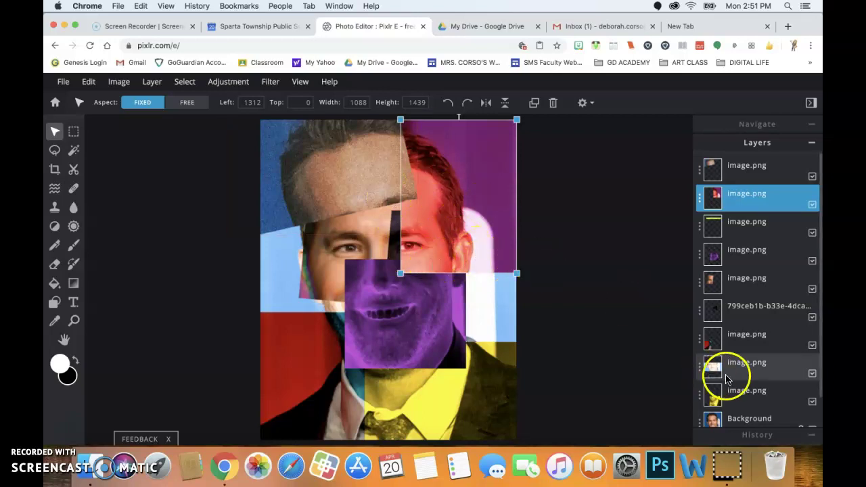
- Save the 2400 x 3000 collage as a high-quality JPG and download it
{"action": "scroll", "coordinate": [734, 365], "scroll_direction": "down", "scroll_amount": 2}
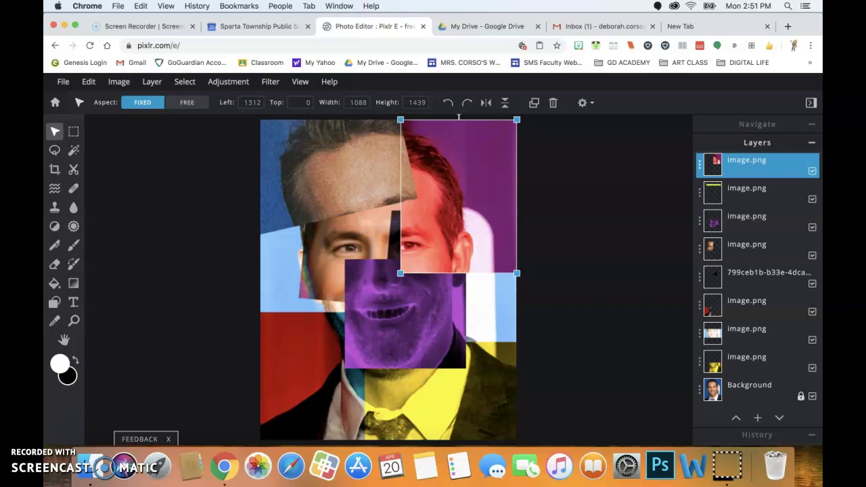
{"action": "left_click", "coordinate": [63, 81]}
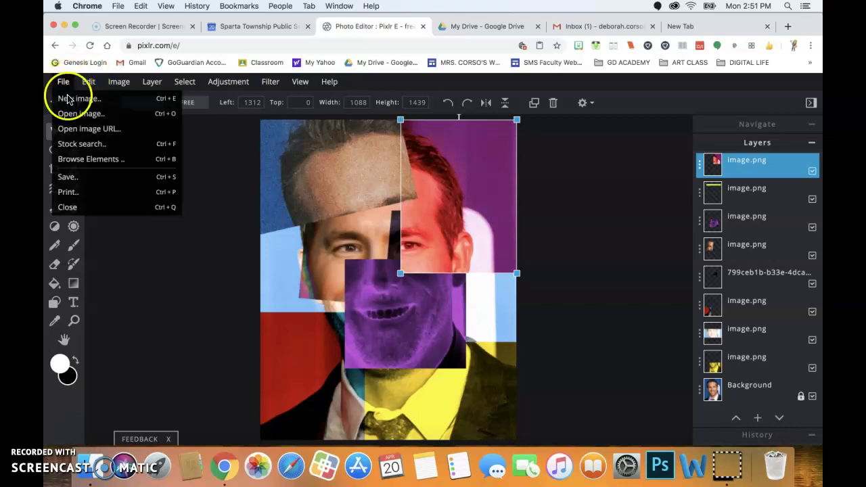
{"action": "left_click", "coordinate": [74, 178]}
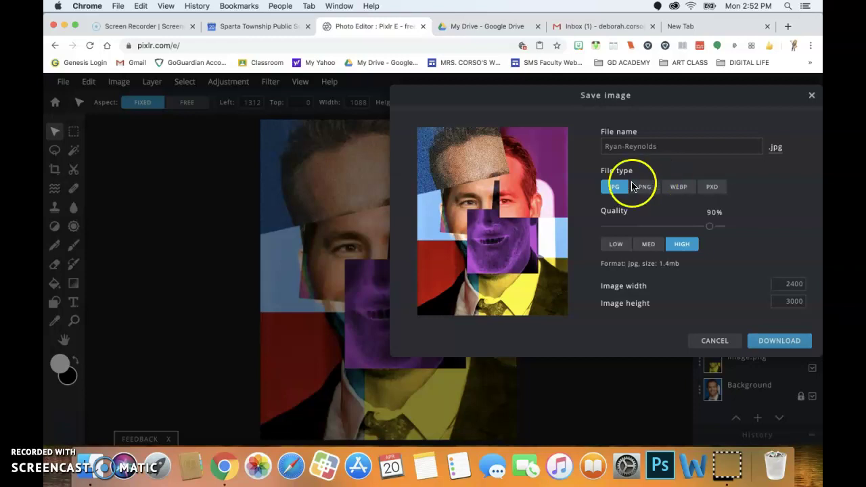
{"action": "left_click", "coordinate": [613, 190]}
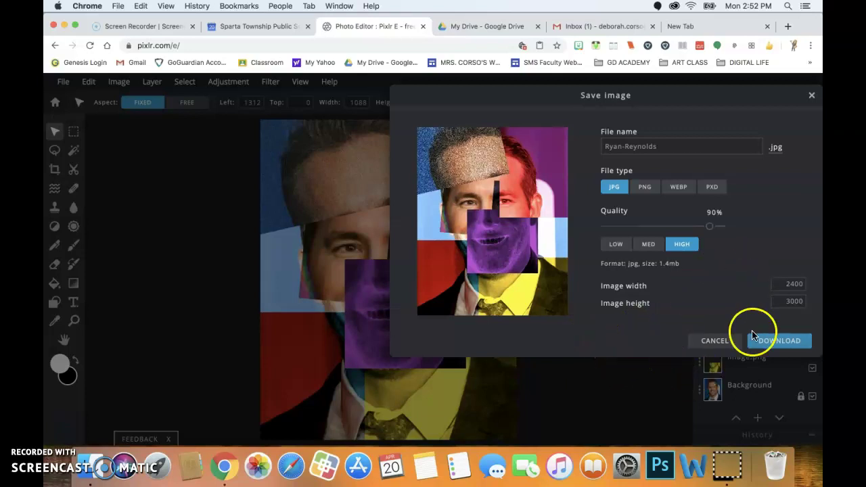
{"action": "left_click", "coordinate": [718, 341]}
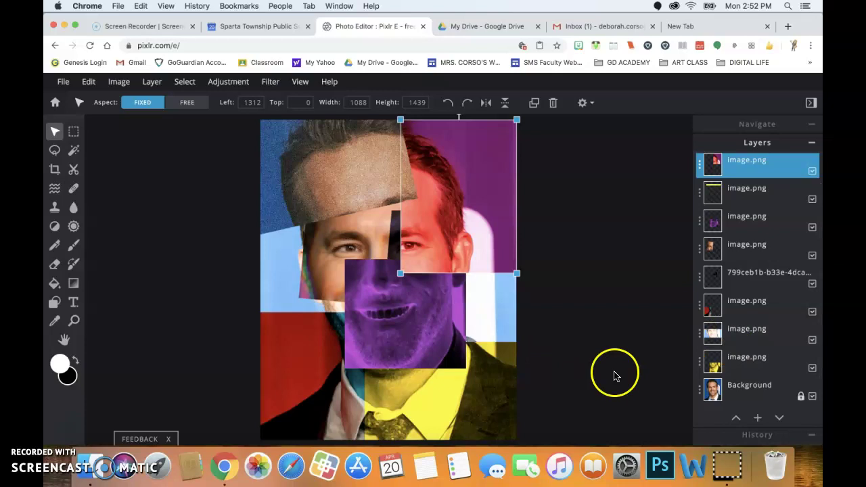